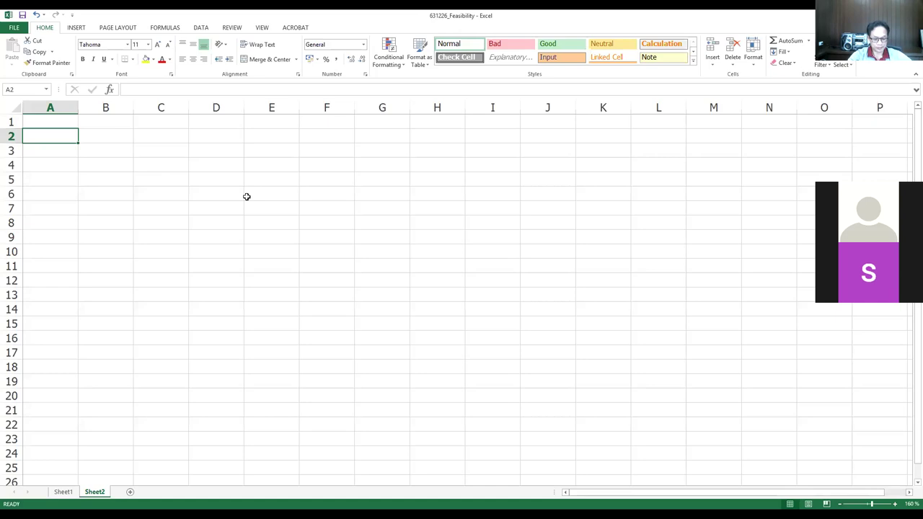
- Enter the label "Cost Index" in cell A2 and widen column A to give it room
text(นหะ)
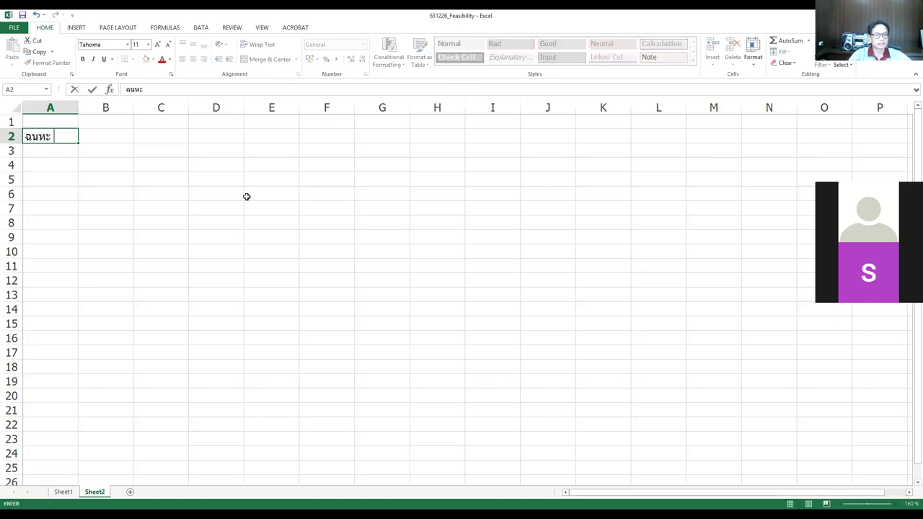
key(BackSpace)
key(BackSpace)
key(BackSpace)
key(BackSpace)
text(Cps)
key(BackSpace)
key(BackSpace)
key(BackSpace)
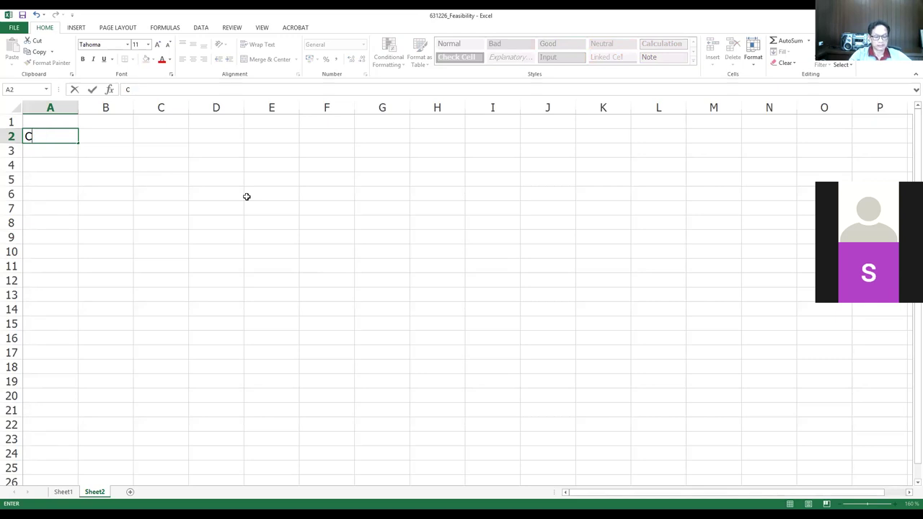
text(ost Index)
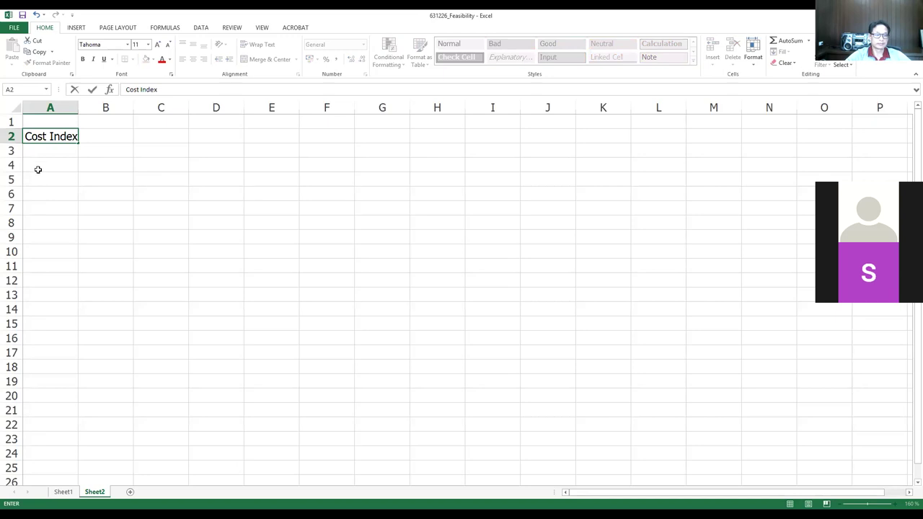
click(85, 189)
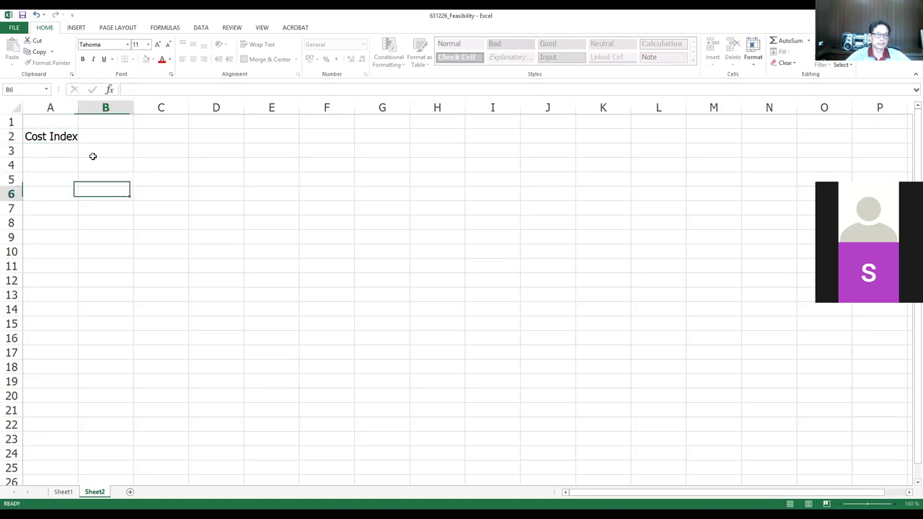
double_click(76, 104)
- Enter the year ratio 2552/2539 in cell B2 and widen column B so that it fits
click(120, 139)
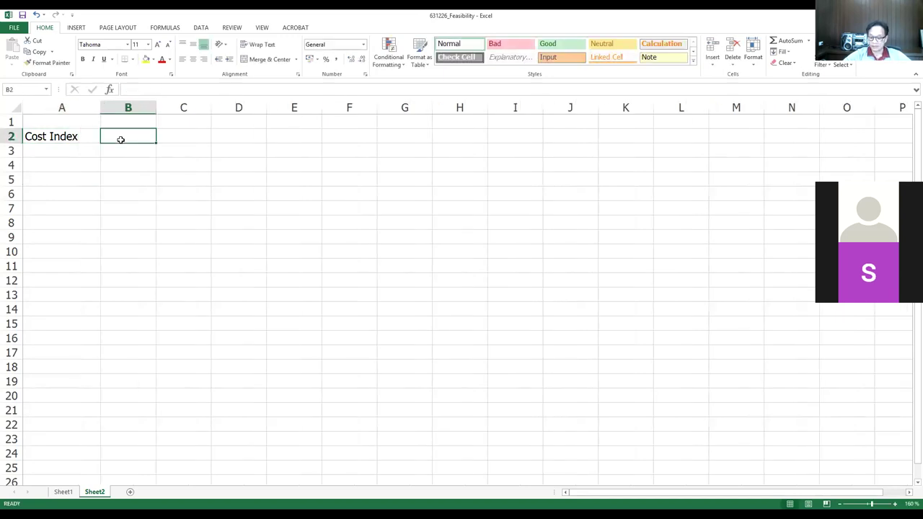
text(2552/253)
key(BackSpace)
key(BackSpace)
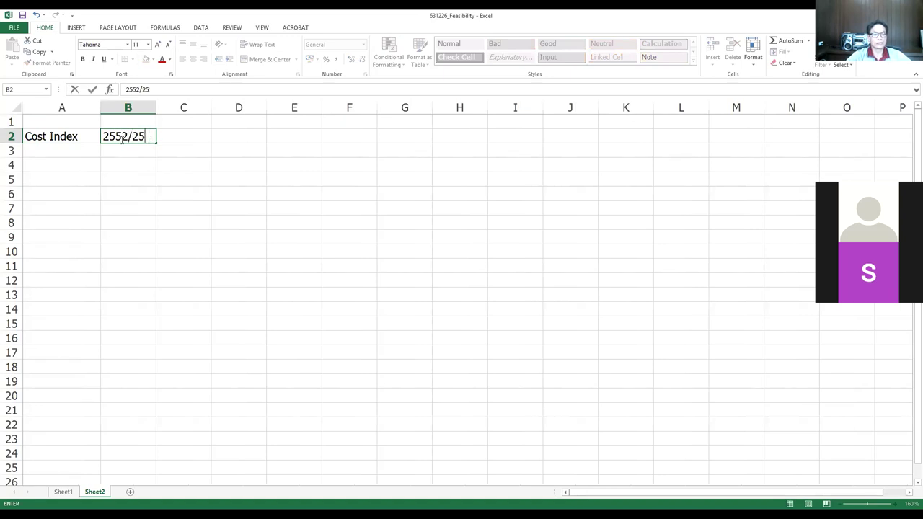
text(539)
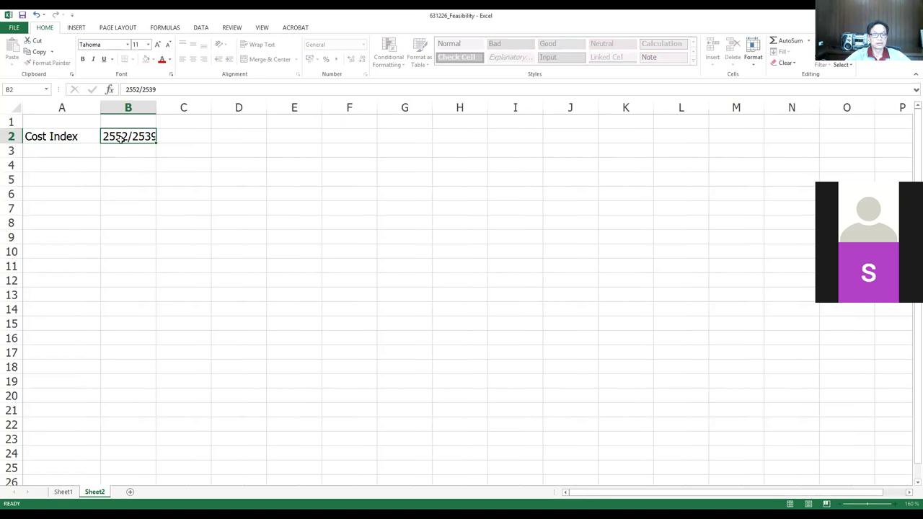
key(Return)
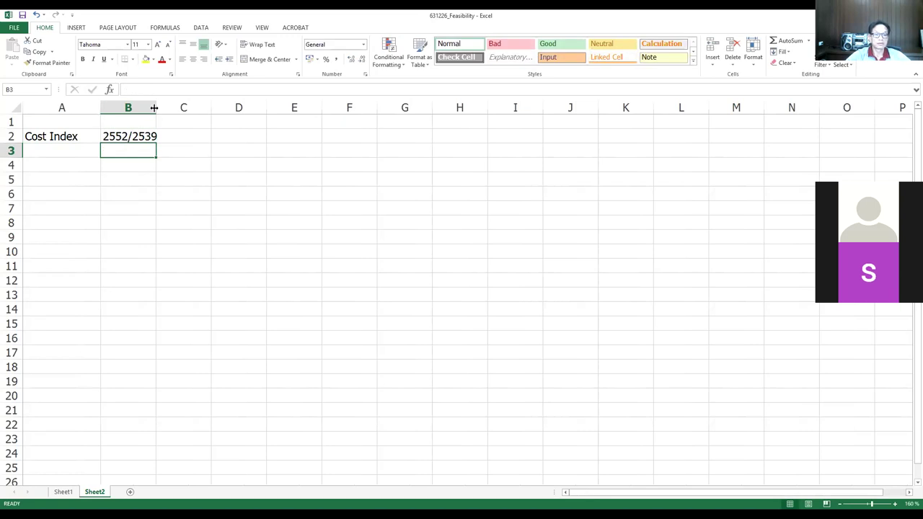
drag(153, 107, 168, 107)
click(195, 135)
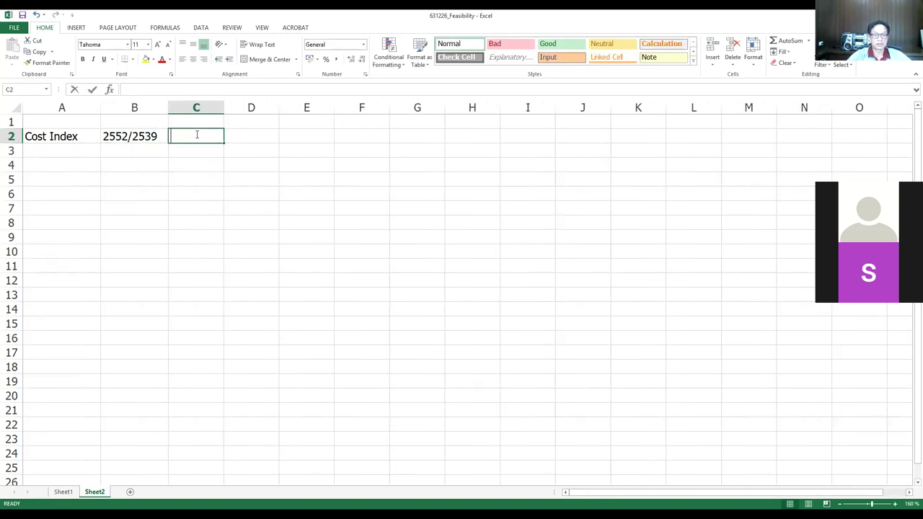
text(=)
click(271, 132)
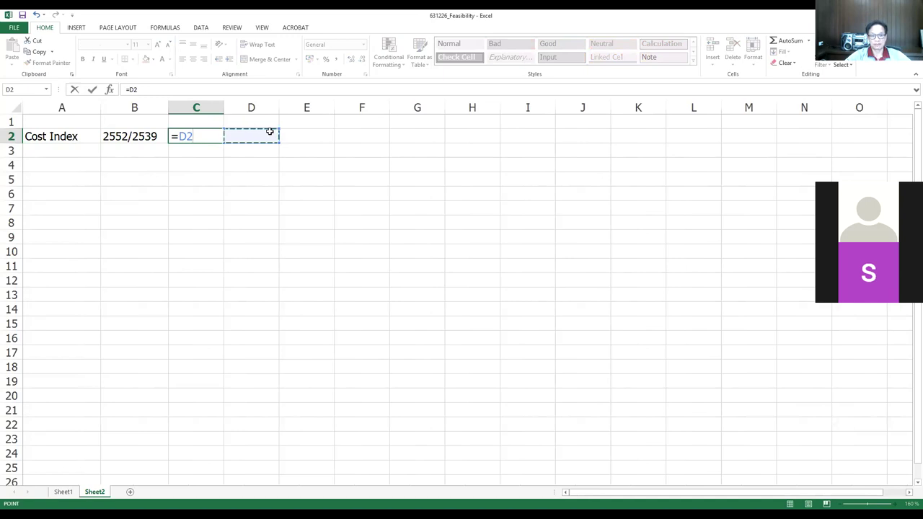
key(Escape)
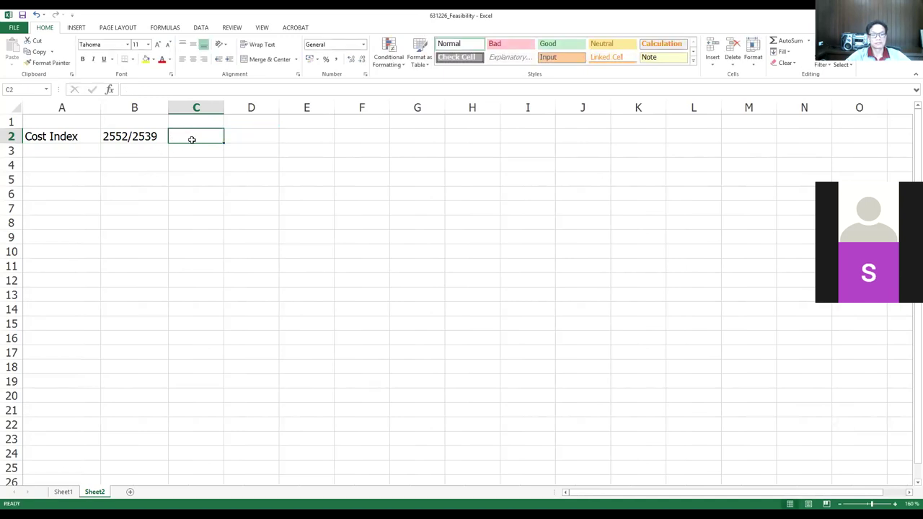
- Enter 190% in cell C2 as the cost index for the year ratio
text(190)
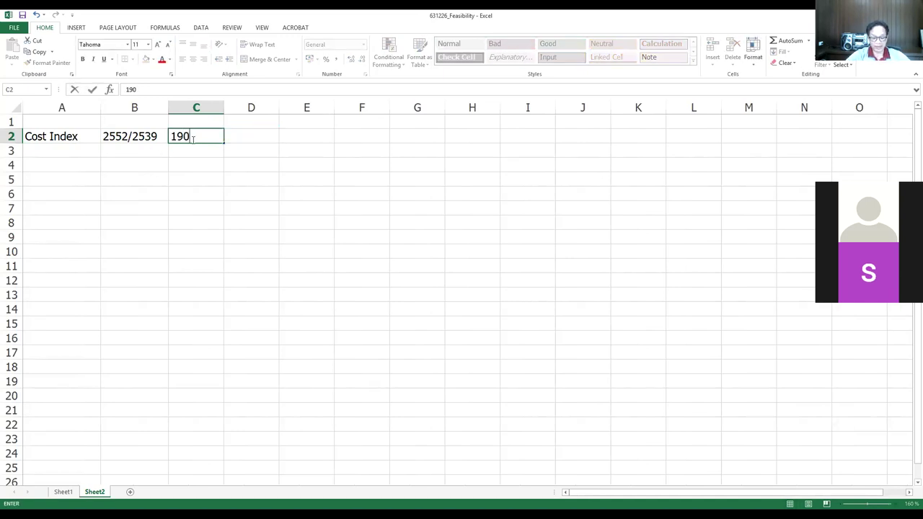
text(%)
key(Return)
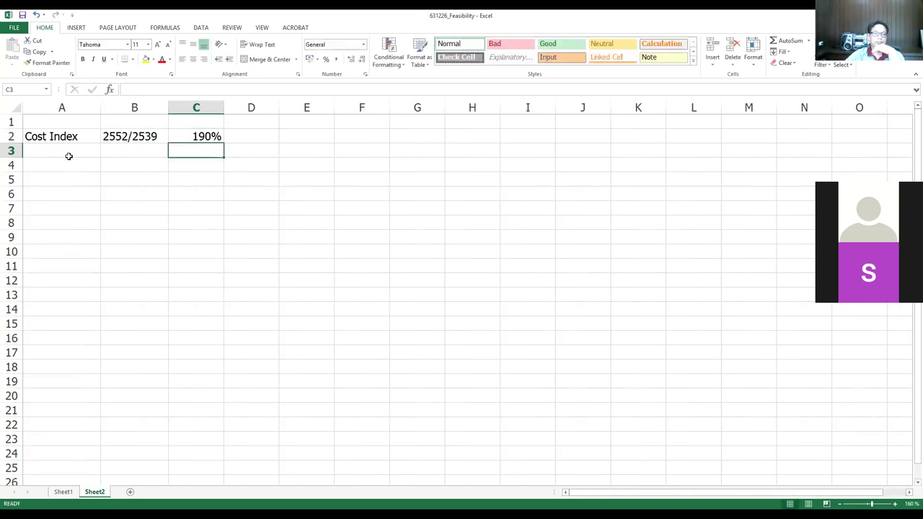
- Append an equals sign to the year ratio in cell B2, making it "2552/2539 ="
click(160, 137)
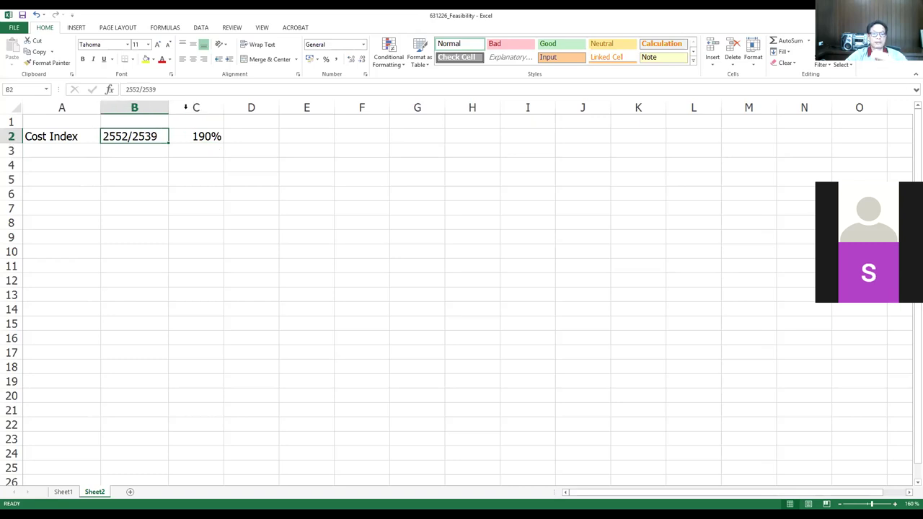
click(179, 87)
text(=)
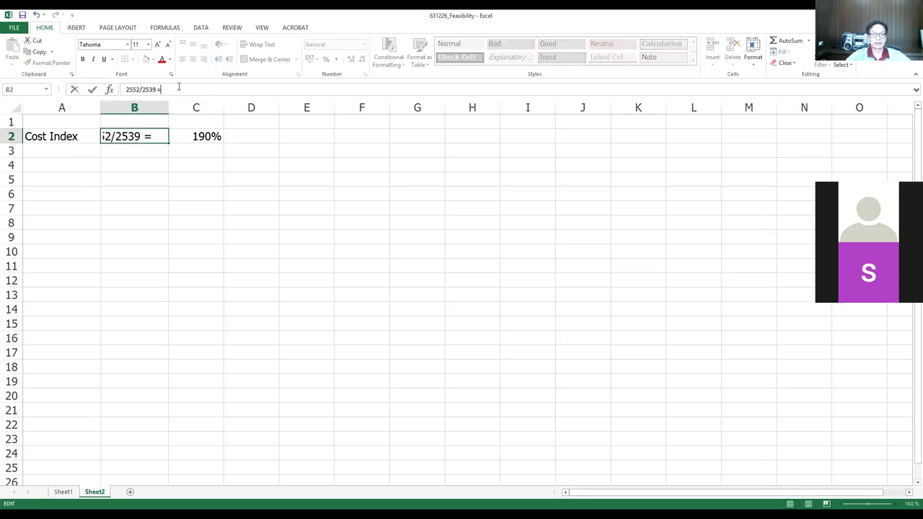
key(Return)
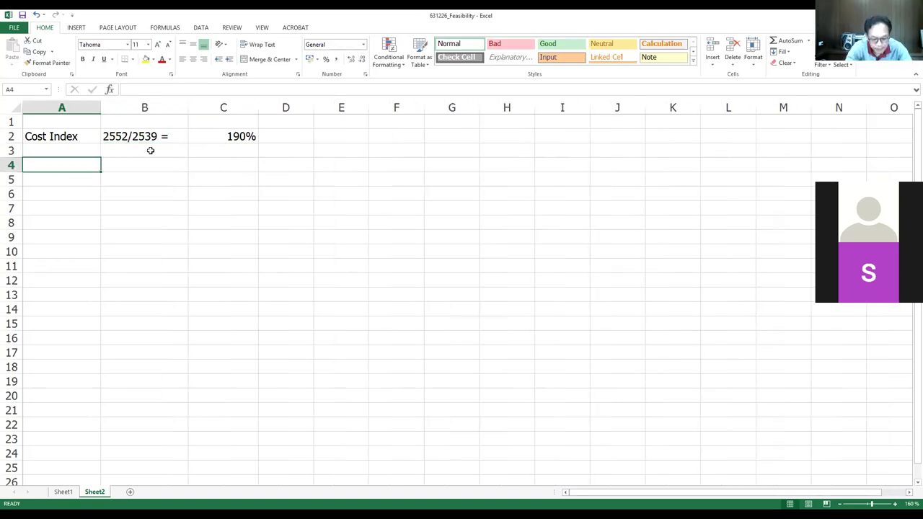
- Enter the label "ถ้าราคาค่าก่อสร้างปี 2539" in cell A4
text(5hk)
key(BackSpace)
key(BackSpace)
key(BackSpace)
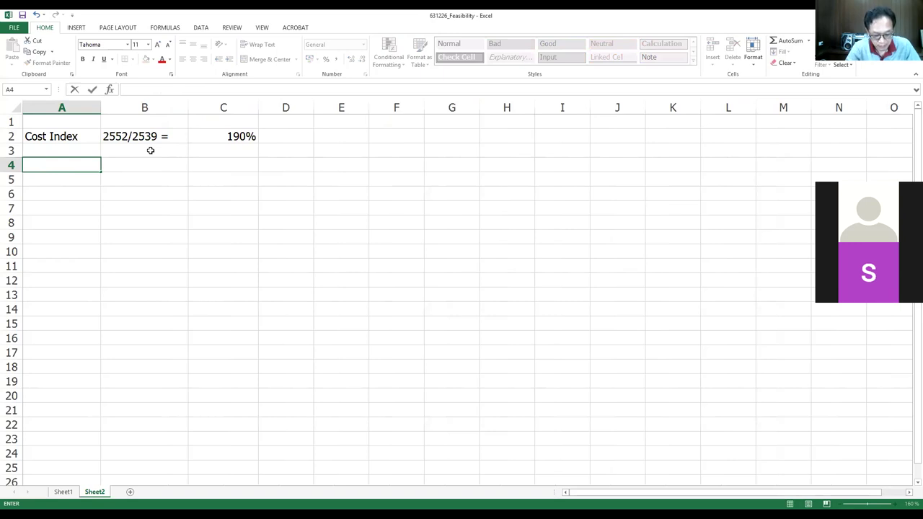
text(ถ้าราคาค่าก่อ)
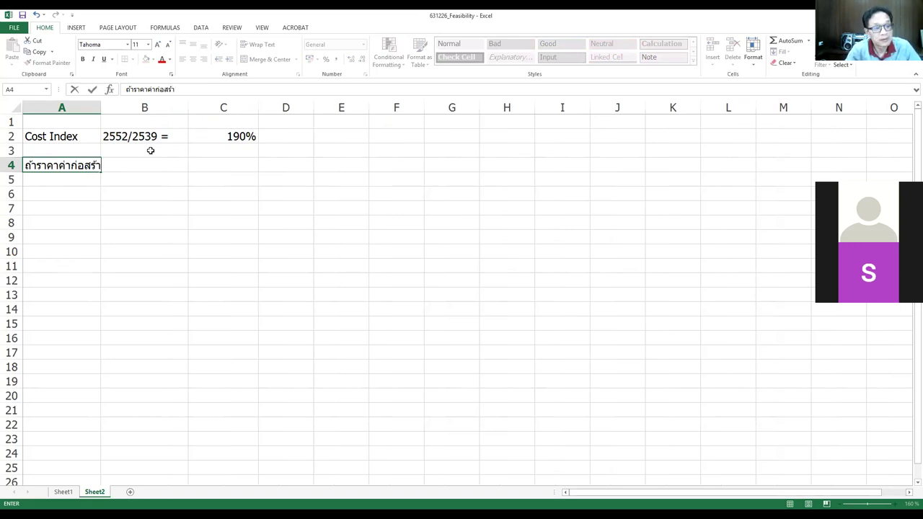
text(ร้างป)
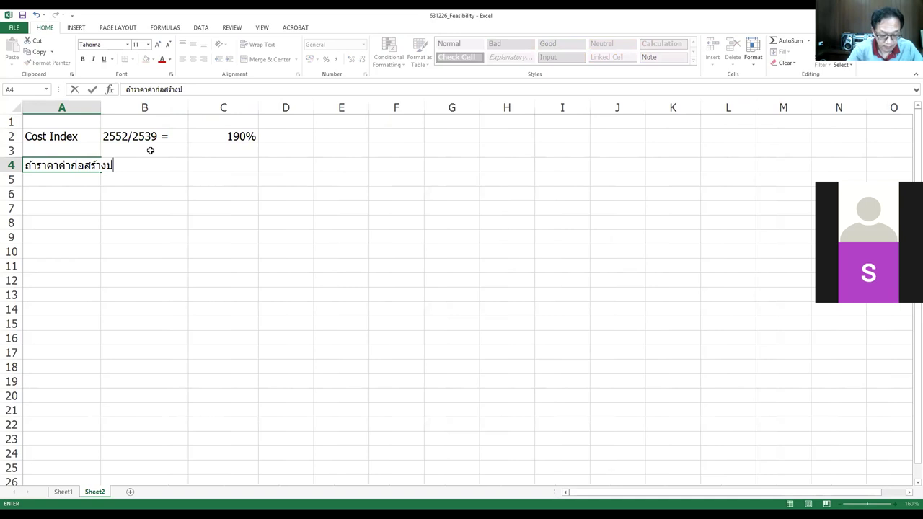
text(ี 2539)
key(Return)
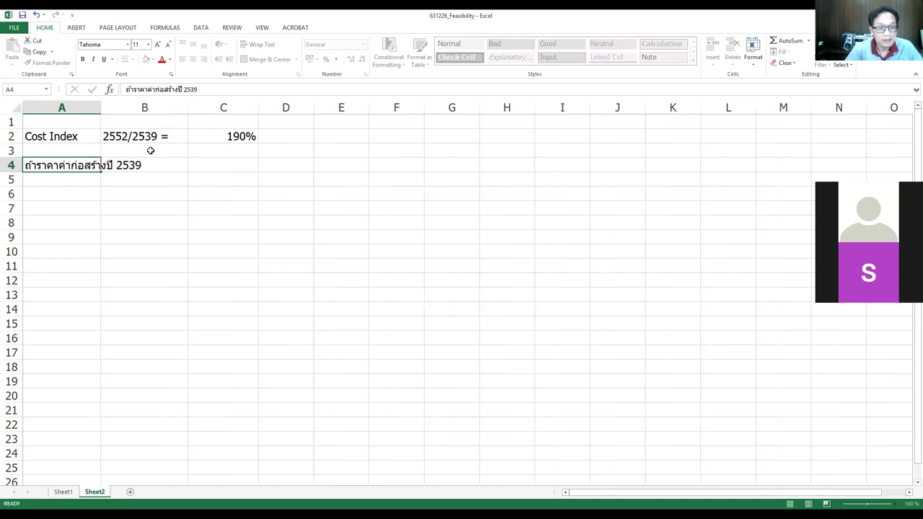
- Append an equals sign to the construction price label in cell A4, making it end in "2539 ="
click(71, 164)
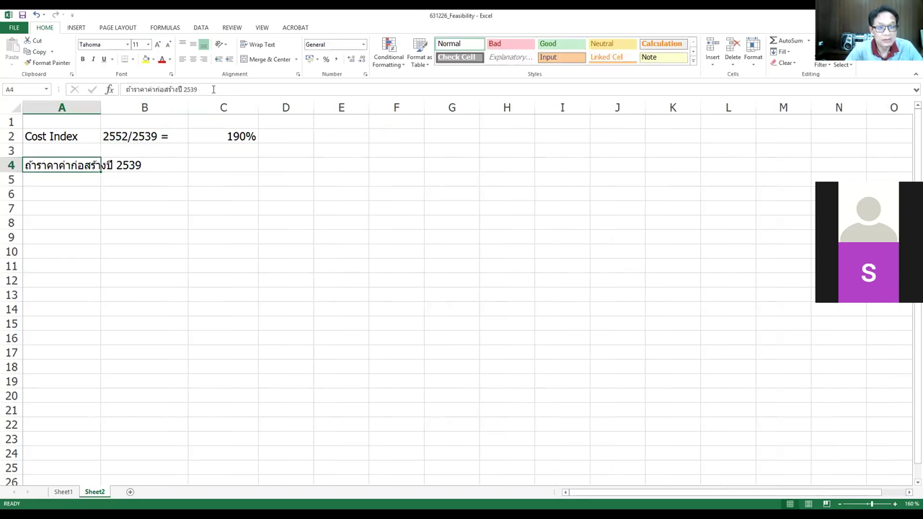
click(212, 88)
text(ช)
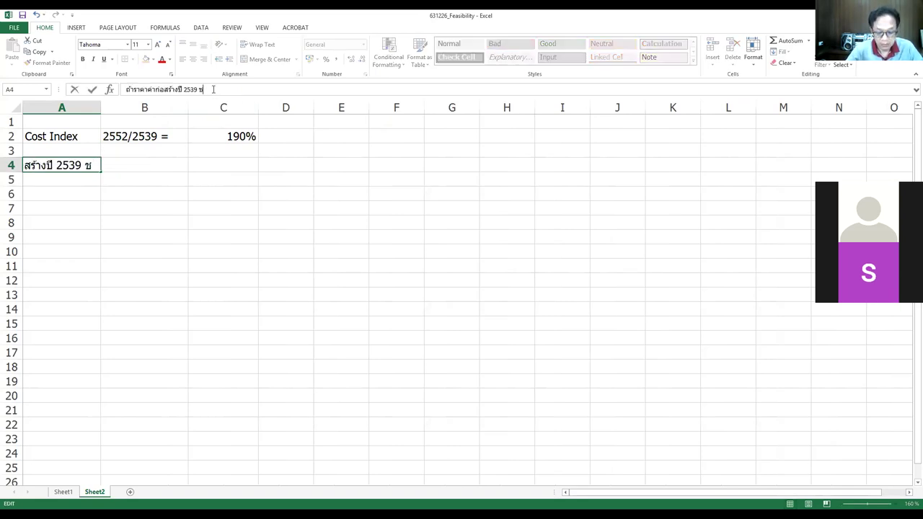
key(BackSpace)
key(BackSpace)
key(Return)
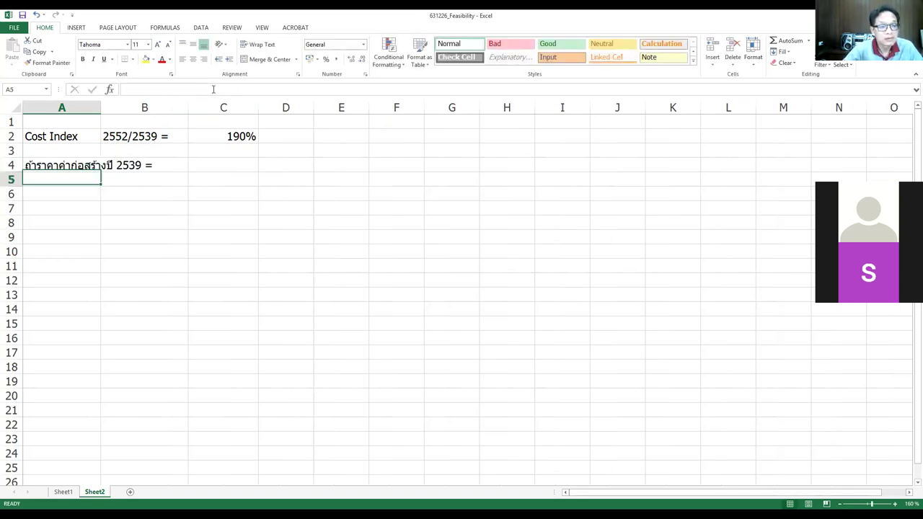
- Enter 100 in cell C4 as the 2539 price and the unit "บาท" beside it in D4
key(Up)
key(Right)
key(Right)
text(10)
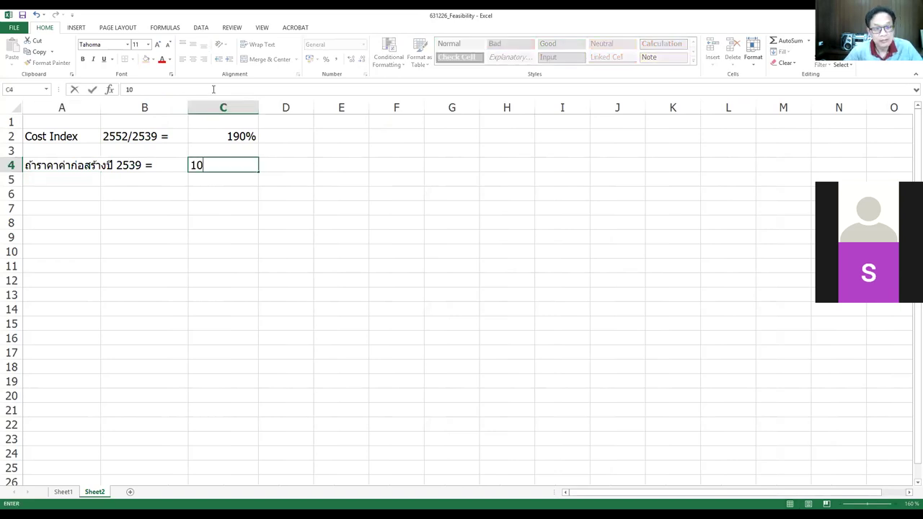
key(Return)
key(Up)
key(Right)
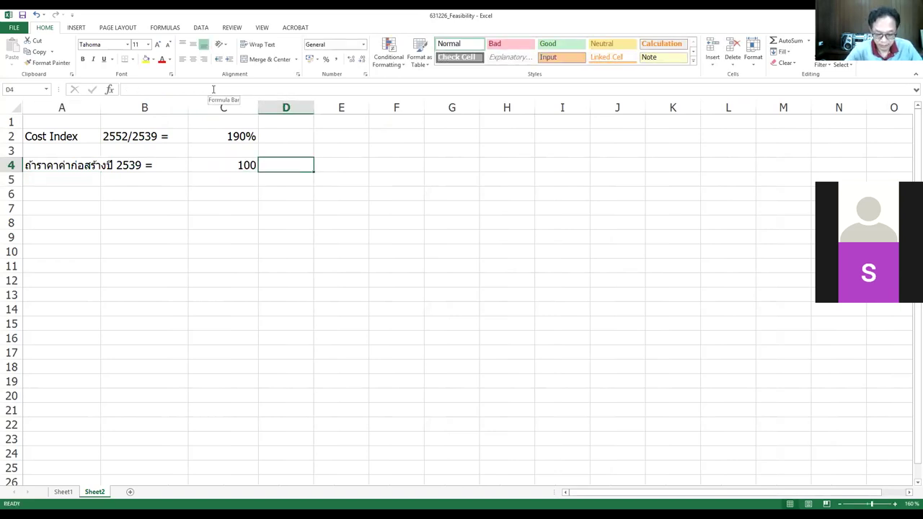
text(บาท)
key(Return)
- Copy the construction price row A4:D4 into row 5, starting at cell A5
drag(29, 165, 268, 166)
key(ctrl+c)
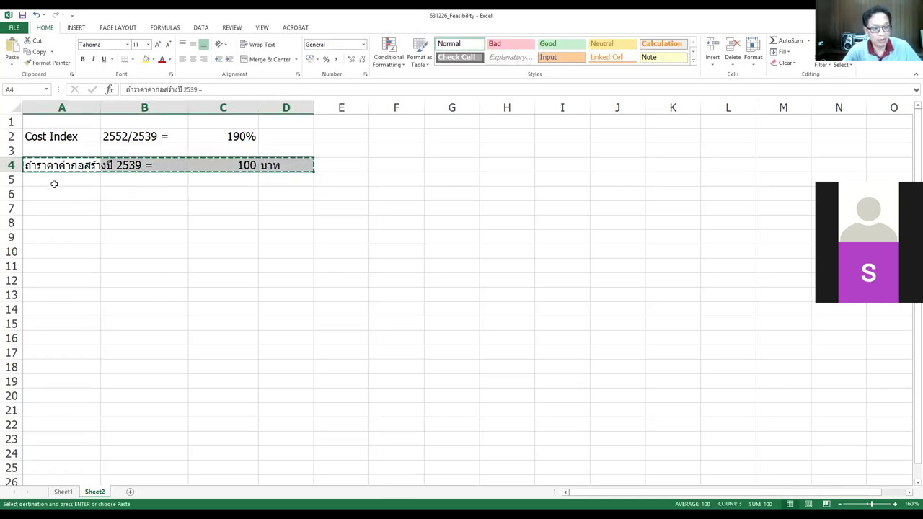
click(48, 180)
key(ctrl+v)
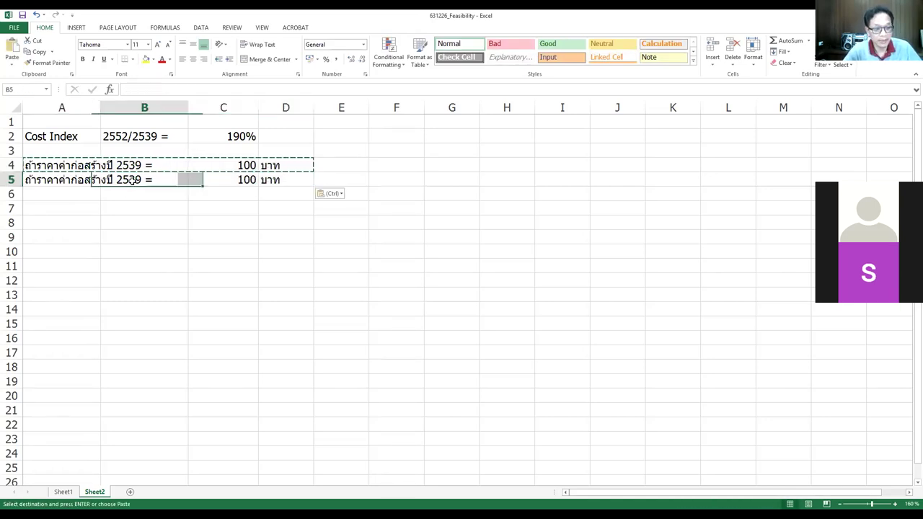
- Change the year in the copied label in cell A5 to 2552
click(40, 176)
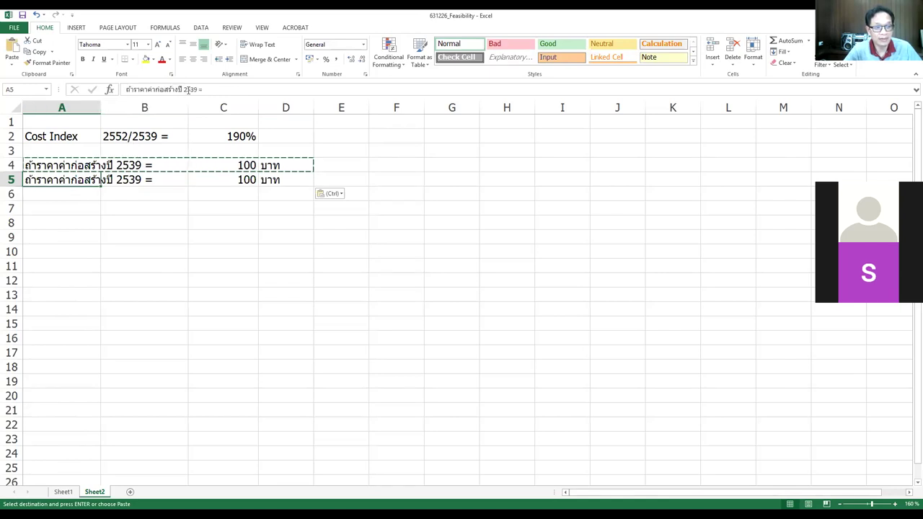
click(202, 89)
key(BackSpace)
key(BackSpace)
text(52)
key(ctrl+Return)
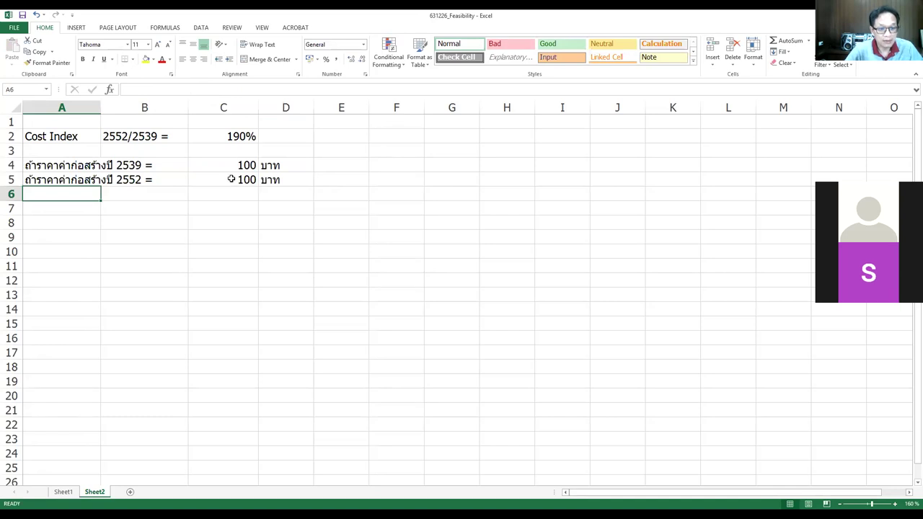
- Set the 2552 construction price in cell C5 to 190
click(230, 180)
text(190)
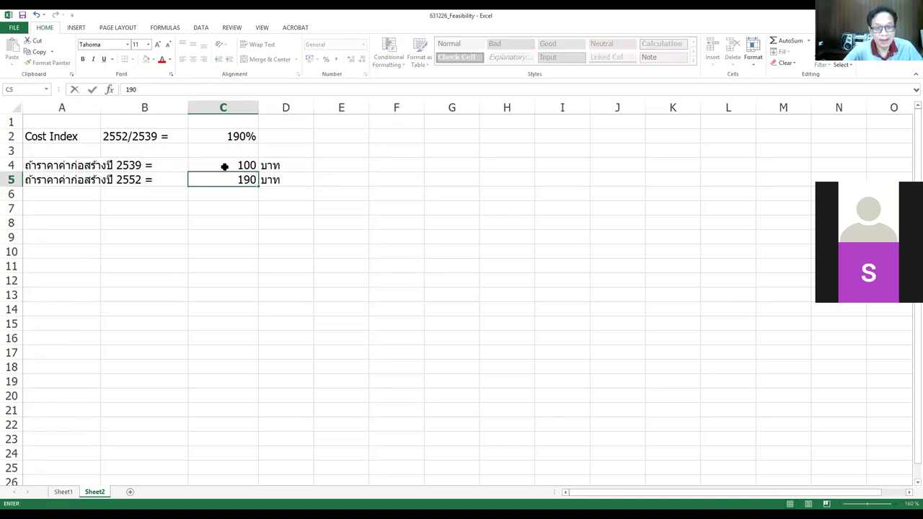
click(239, 236)
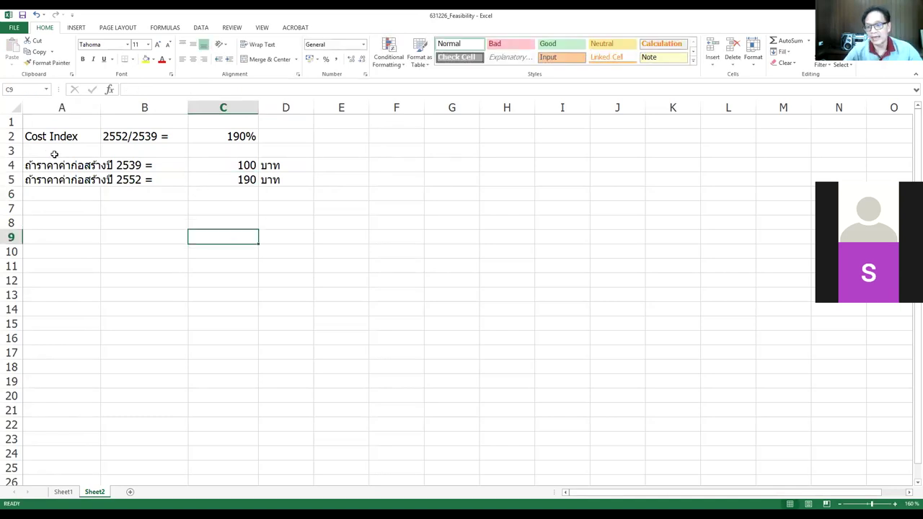
- Review the cost index label, year ratio and percentage in row 2, with the worksheet magnified to 260%
click(75, 138)
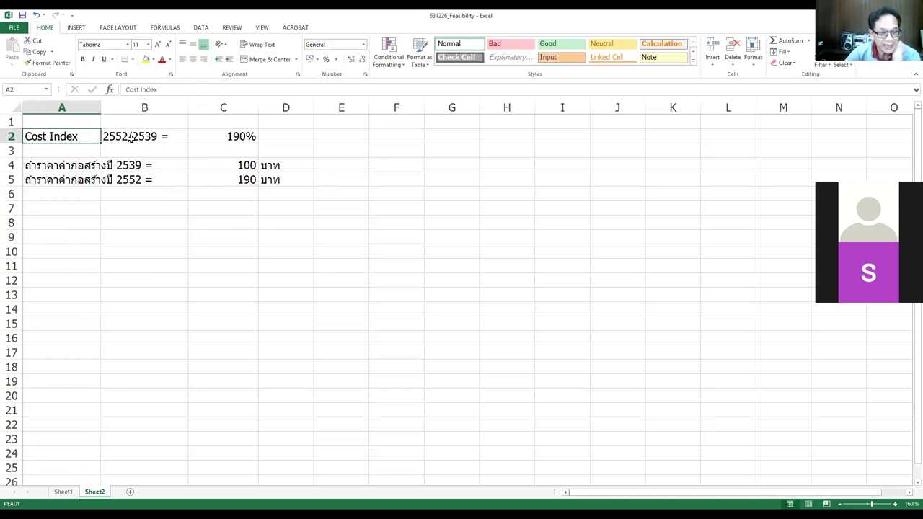
click(109, 137)
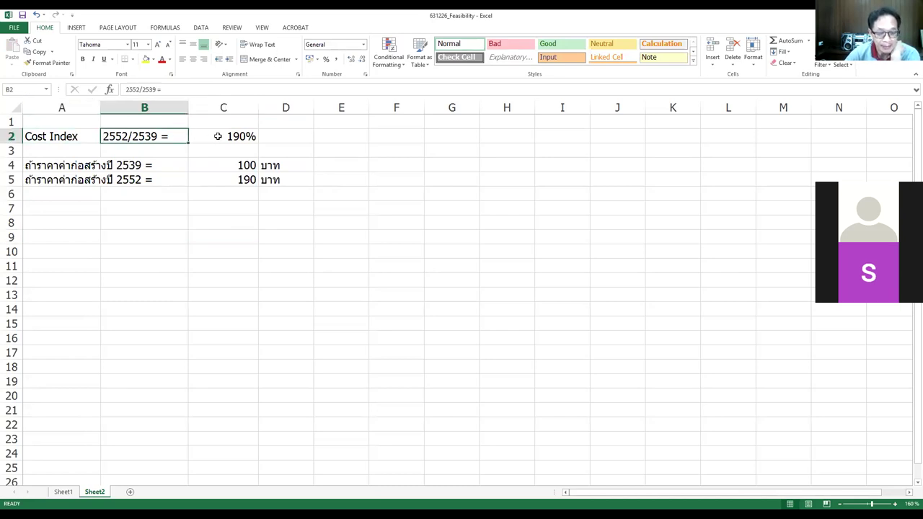
click(217, 137)
click(208, 212)
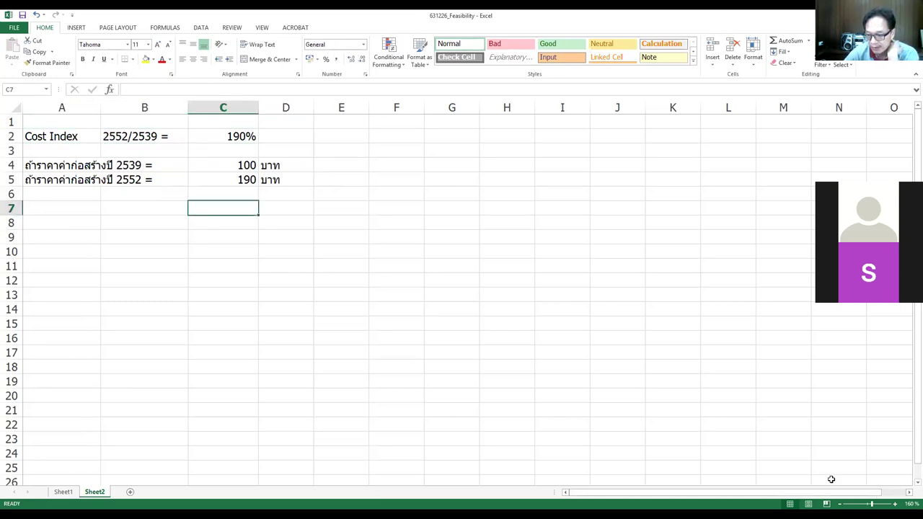
click(894, 503)
click(894, 503)
click(894, 503)
click(894, 503)
click(894, 503)
click(894, 503)
click(894, 503)
click(894, 503)
click(894, 503)
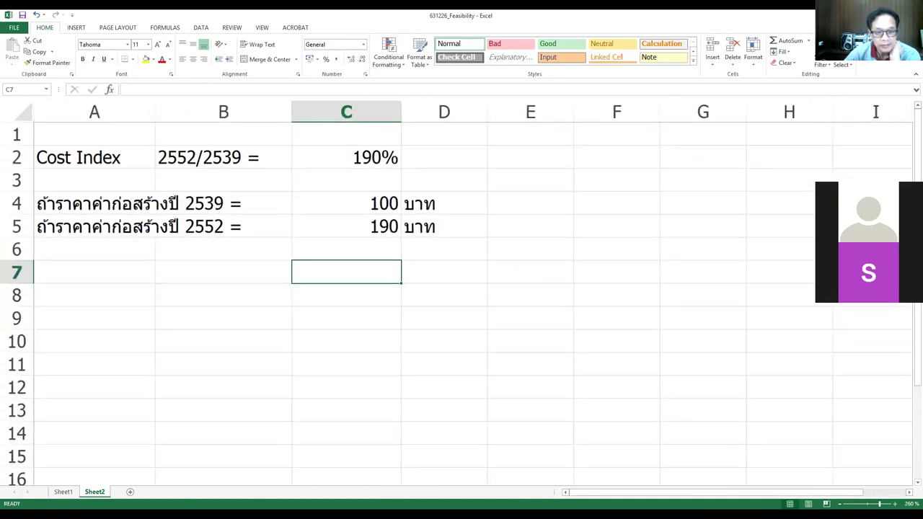
- Review the cost index percentage in cell C2 against the 2539 and 2552 construction price rows
click(894, 503)
click(421, 412)
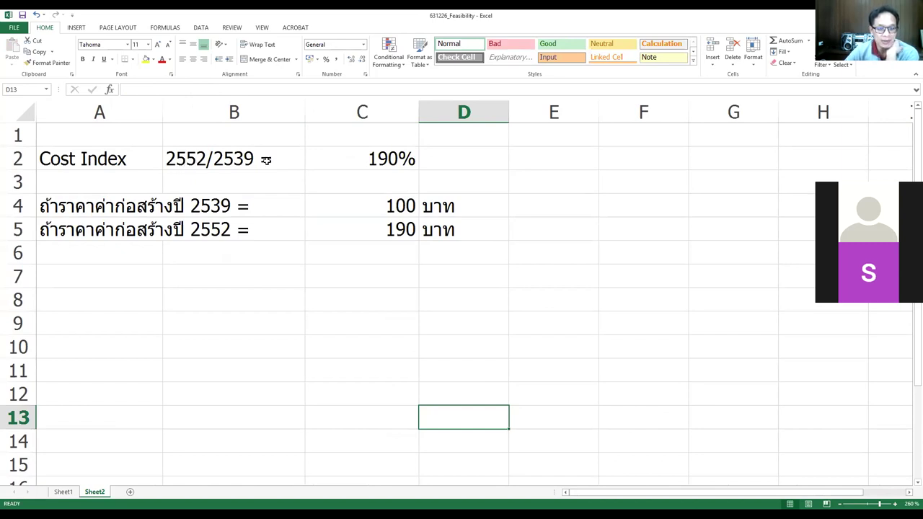
click(389, 229)
click(349, 162)
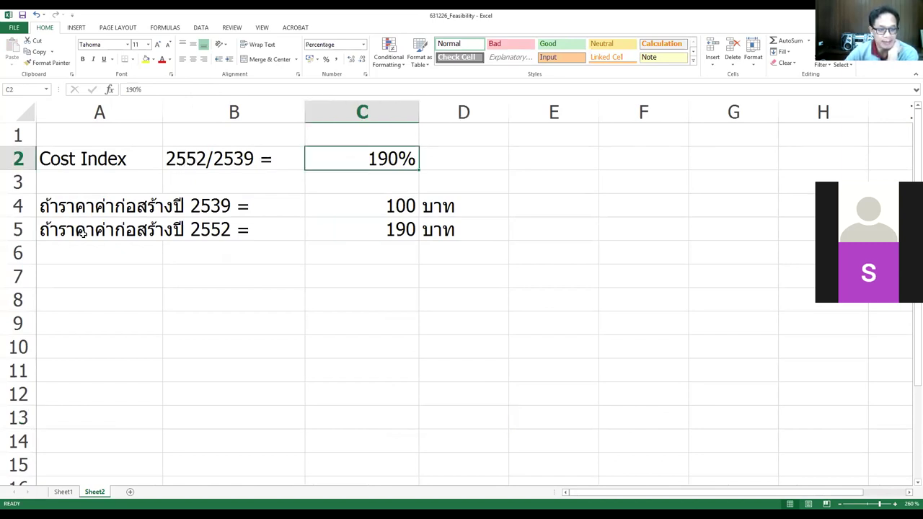
click(52, 207)
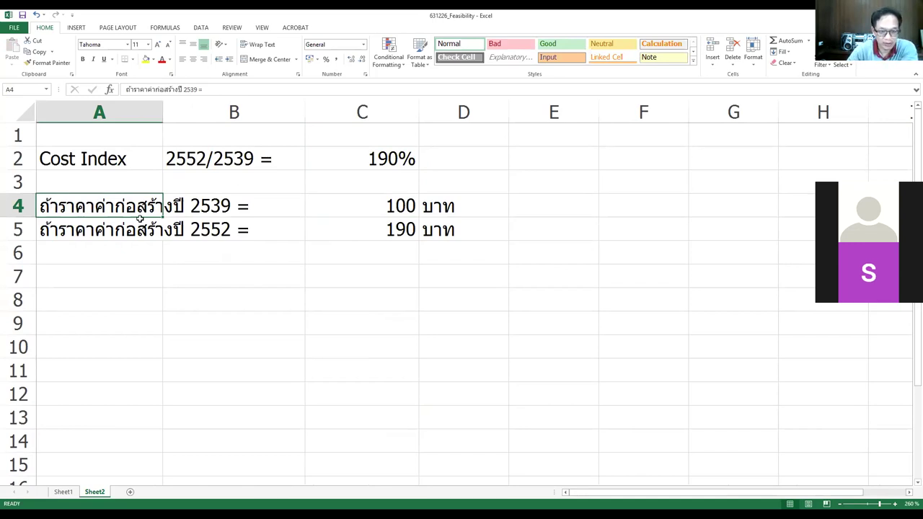
click(389, 232)
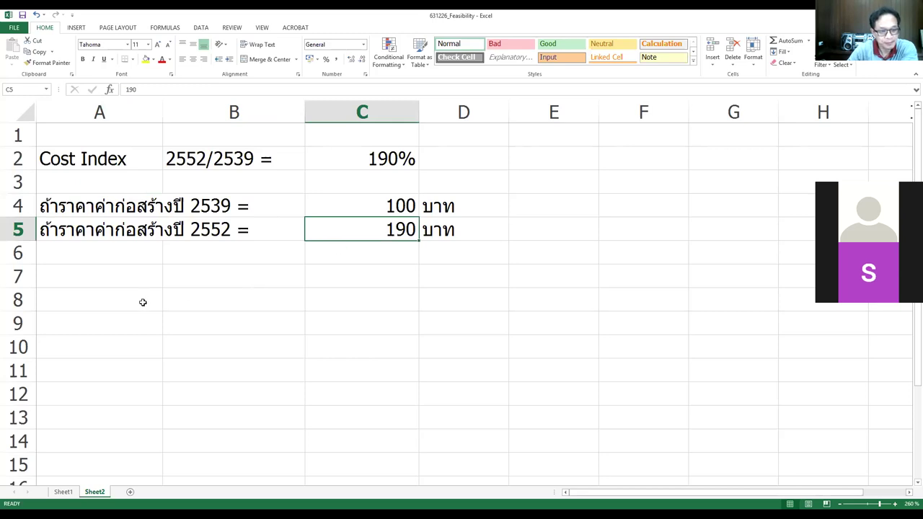
click(91, 303)
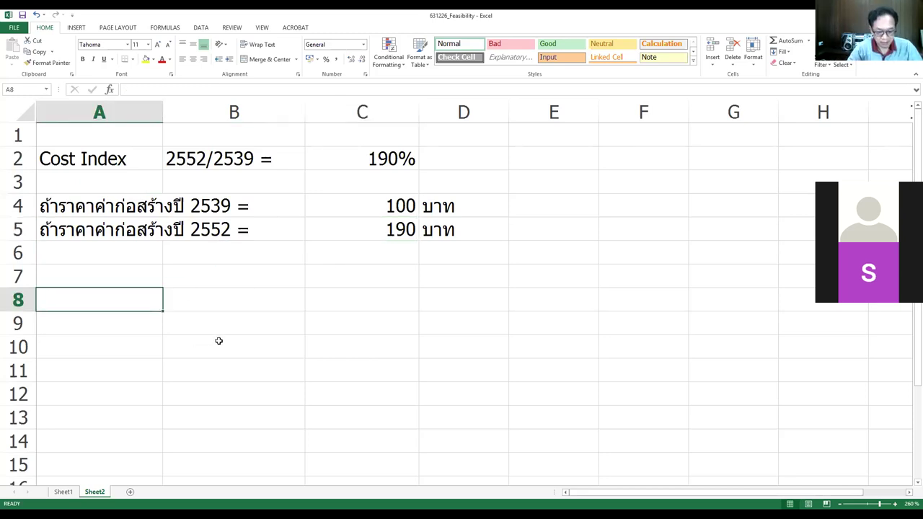
text(ถ้าราคาค่)
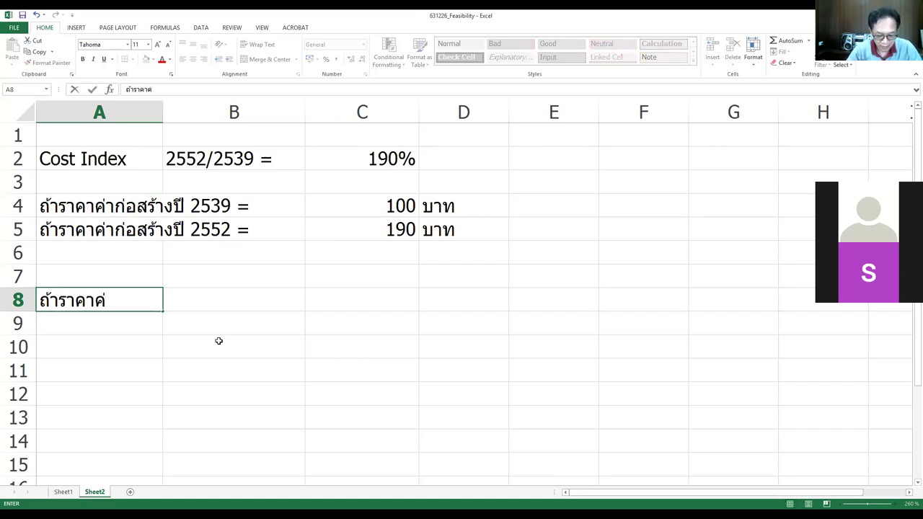
text(าก่อสร้างปี 2)
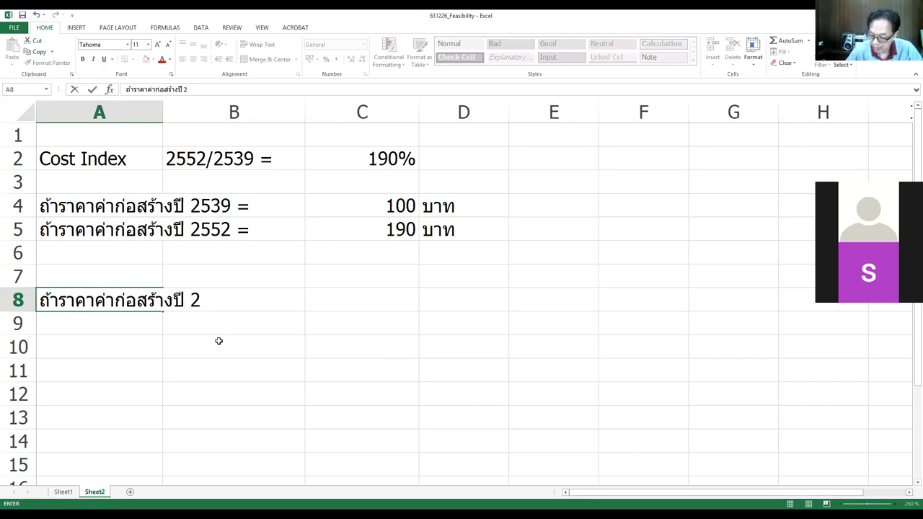
text(552)
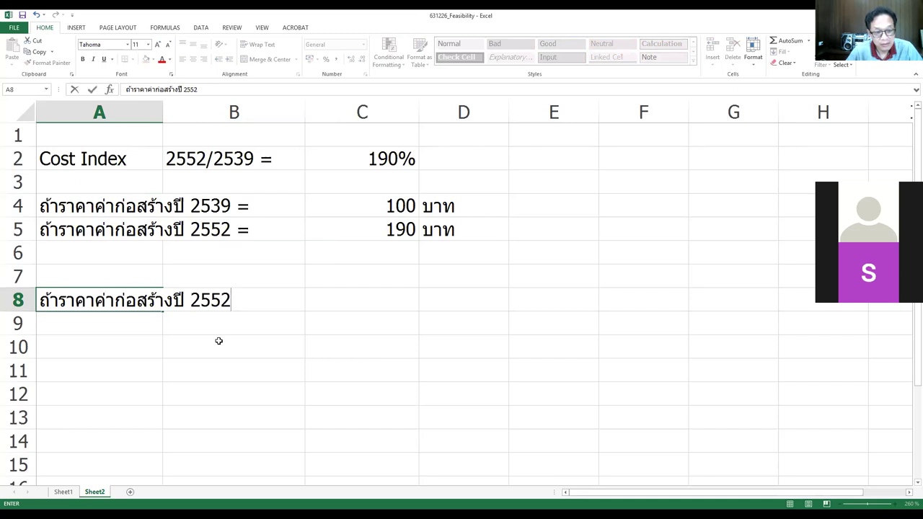
key(Return)
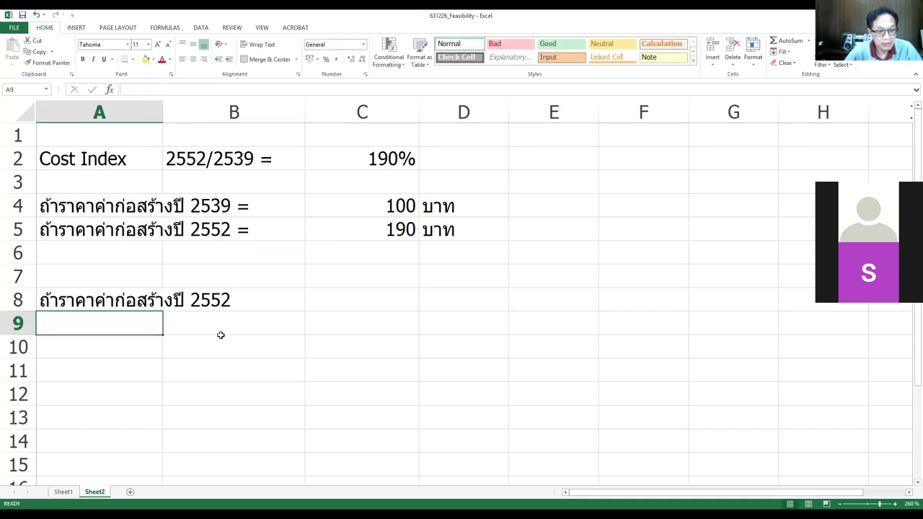
click(93, 304)
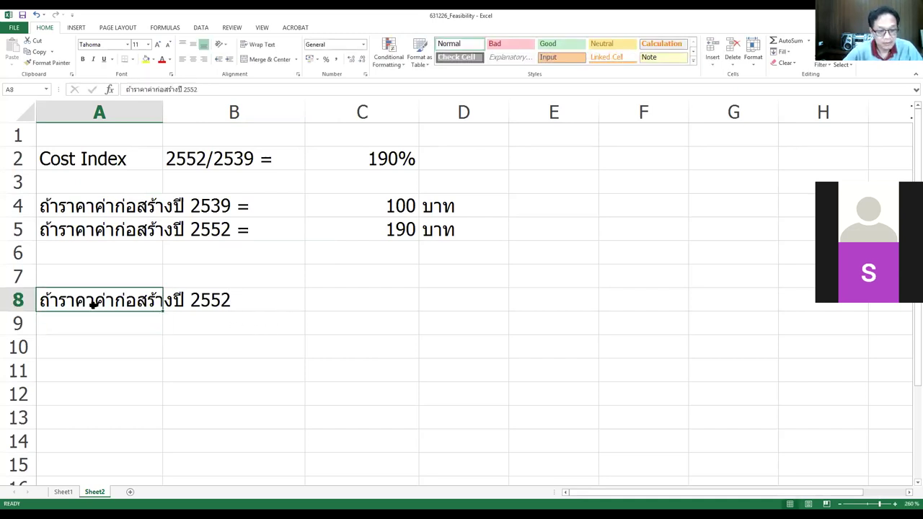
key(Delete)
click(198, 305)
text(ik8k)
key(BackSpace)
key(BackSpace)
key(BackSpace)
key(BackSpace)
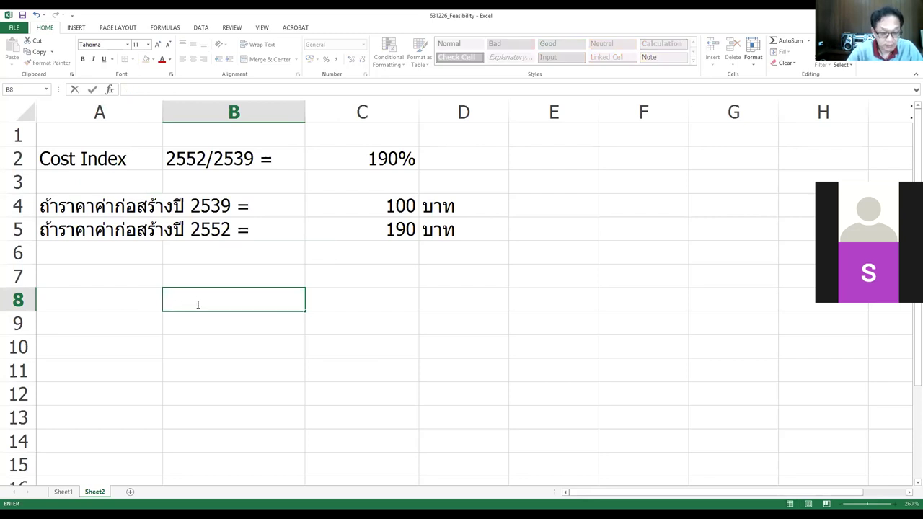
key(Escape)
key(Left)
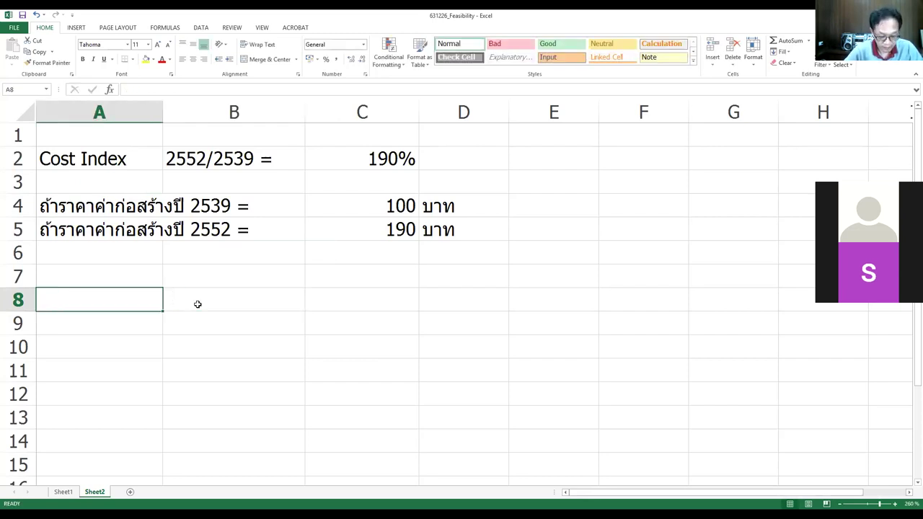
text(x)
key(BackSpace)
text(ราคา)
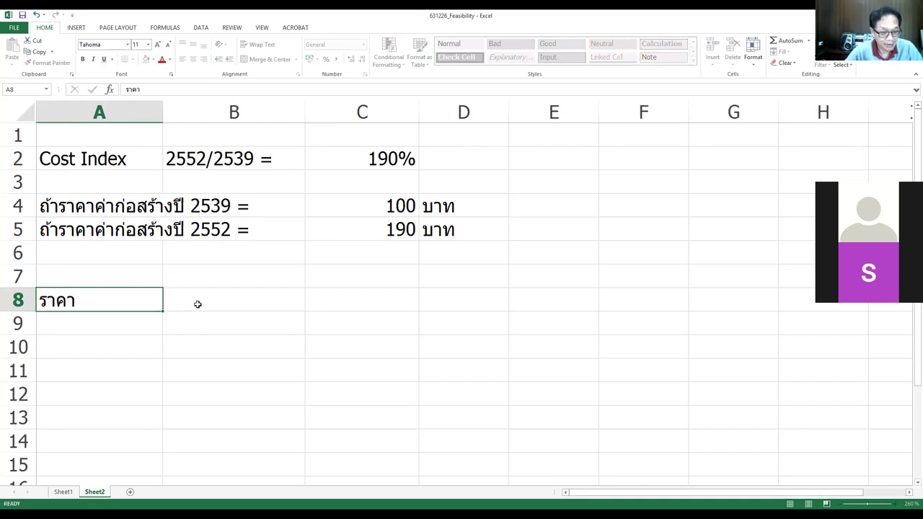
key(Return)
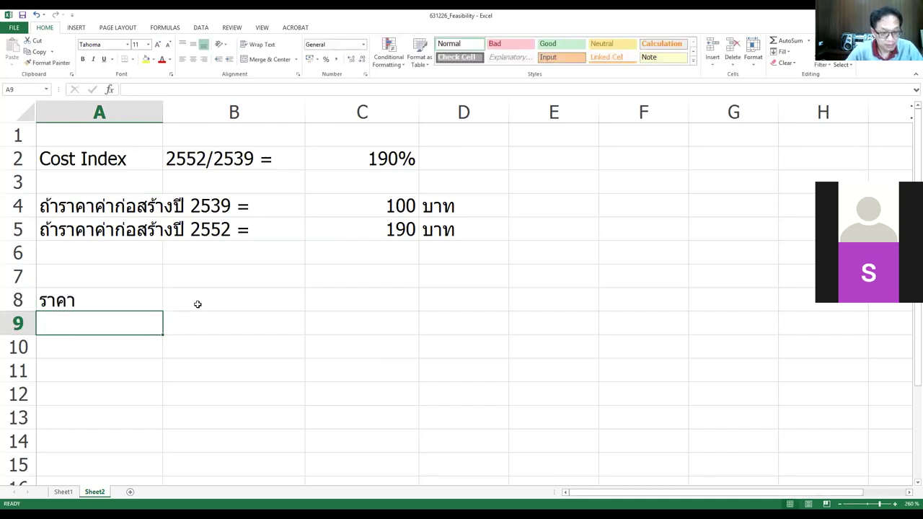
key(Up)
key(Delete)
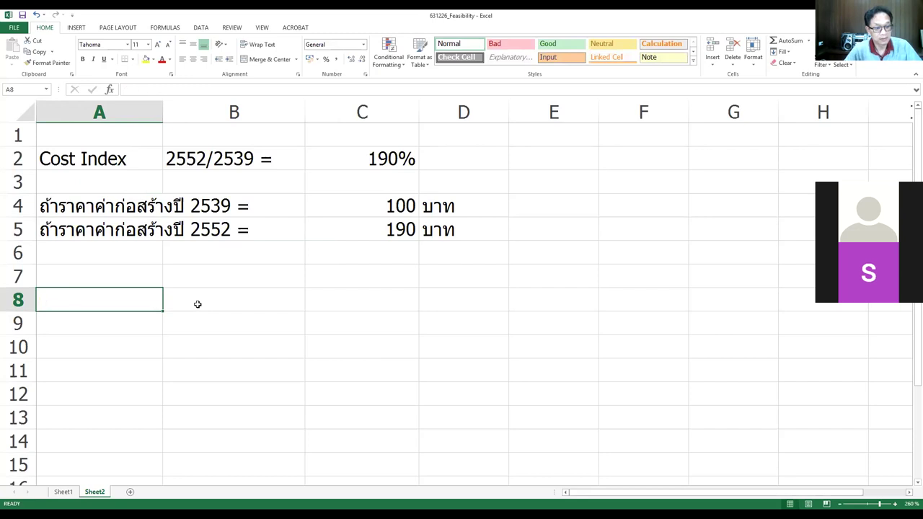
- Enter the year column header "ปี" in cell A8
text(xu)
key(BackSpace)
key(BackSpace)
text(xu)
key(BackSpace)
key(BackSpace)
text(ปี)
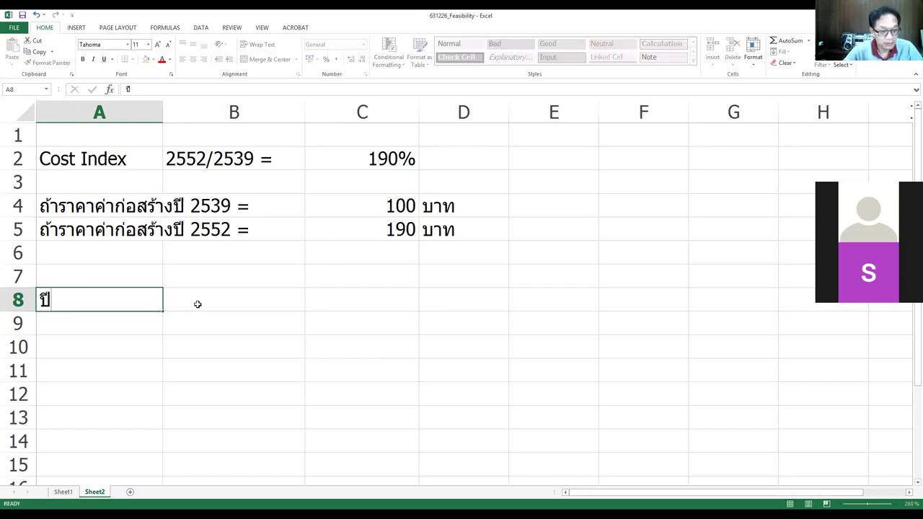
key(Return)
- List the years 2539 and 2552 in cells A9 and A10 under the year header
text(2532)
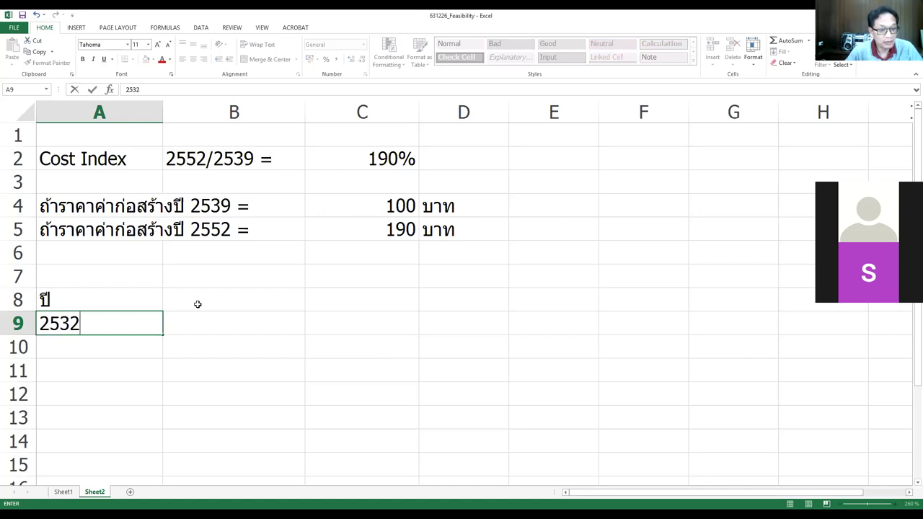
key(Return)
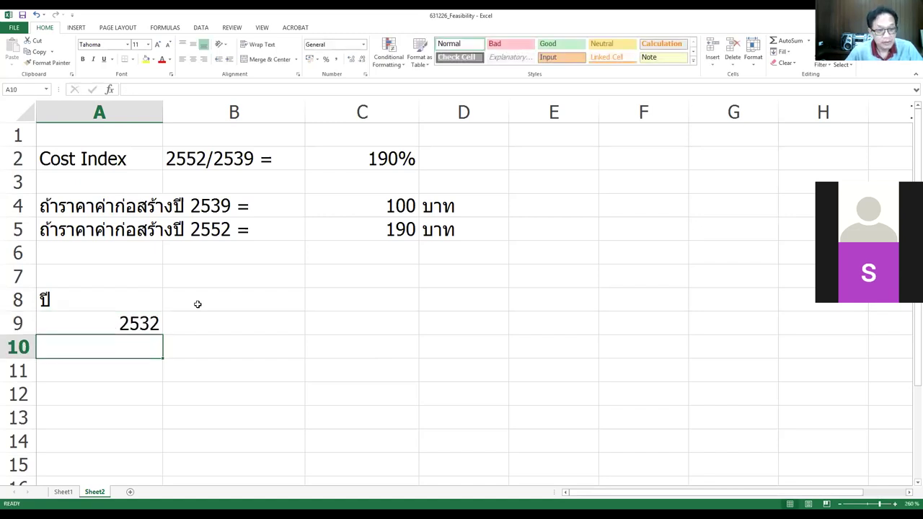
key(Up)
key(F2)
key(BackSpace)
text(9)
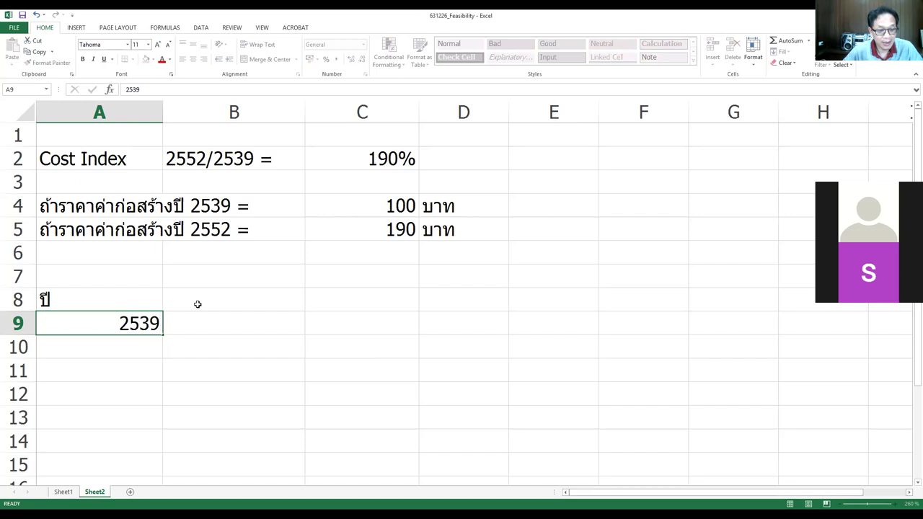
key(Return)
text(2552)
key(Return)
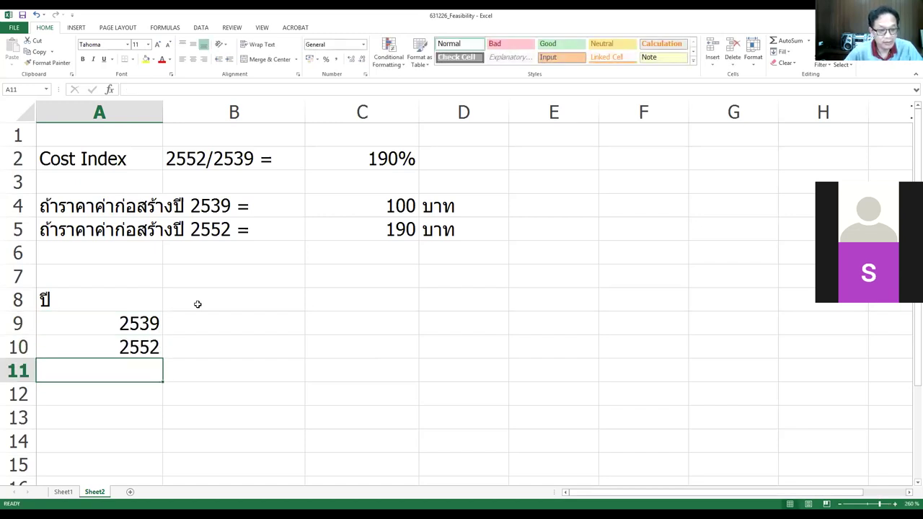
- Enter the price column header "ราคา" in cell B8, next to the year header
key(Right)
key(Up)
key(Up)
key(Up)
key(Up)
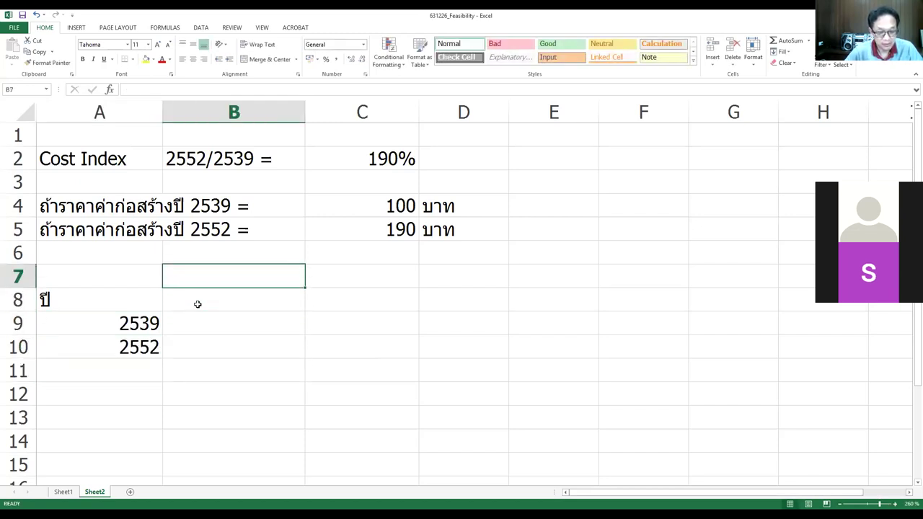
key(Down)
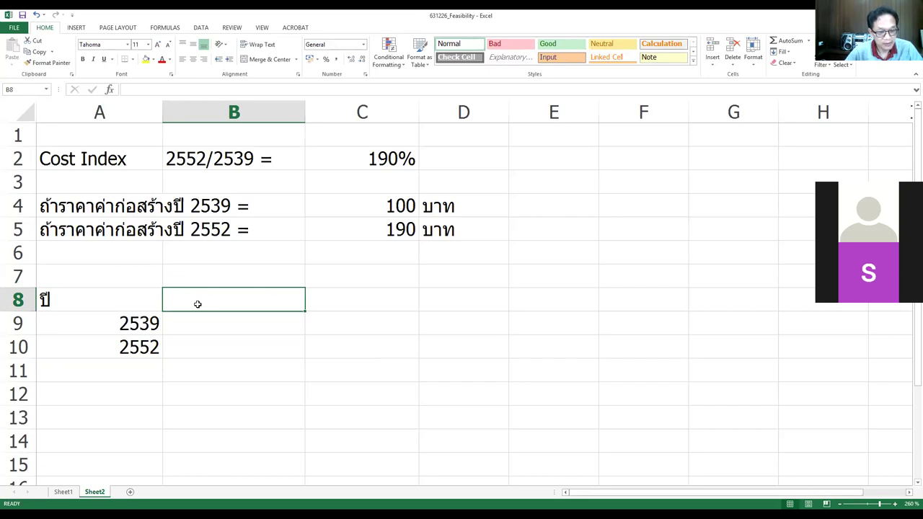
key(Down)
key(Down)
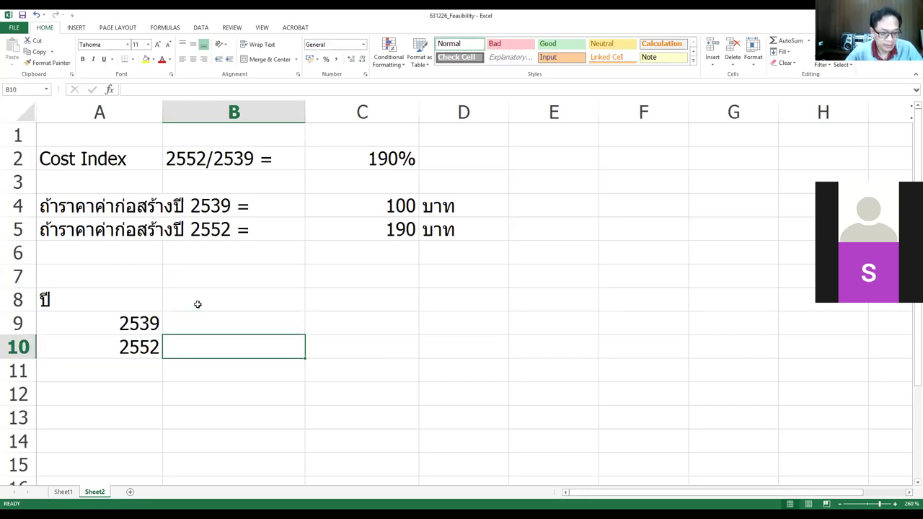
key(Left)
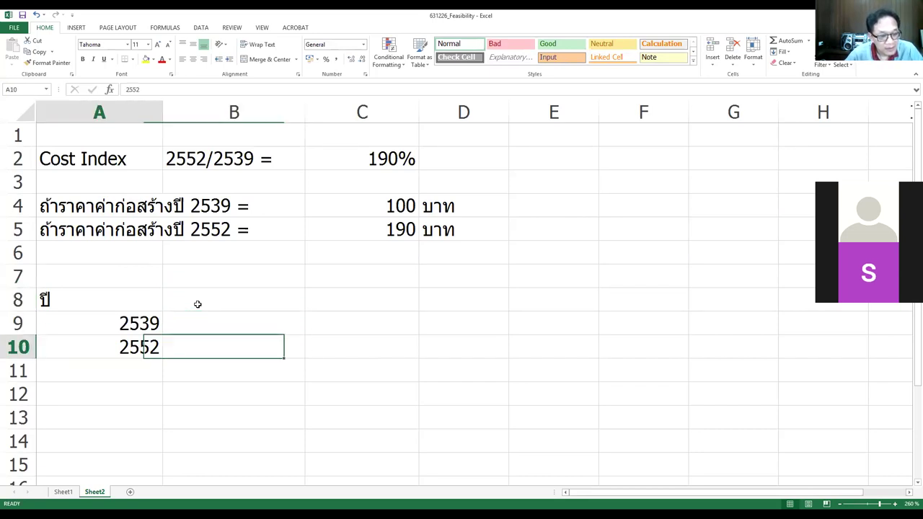
key(Up)
key(Up)
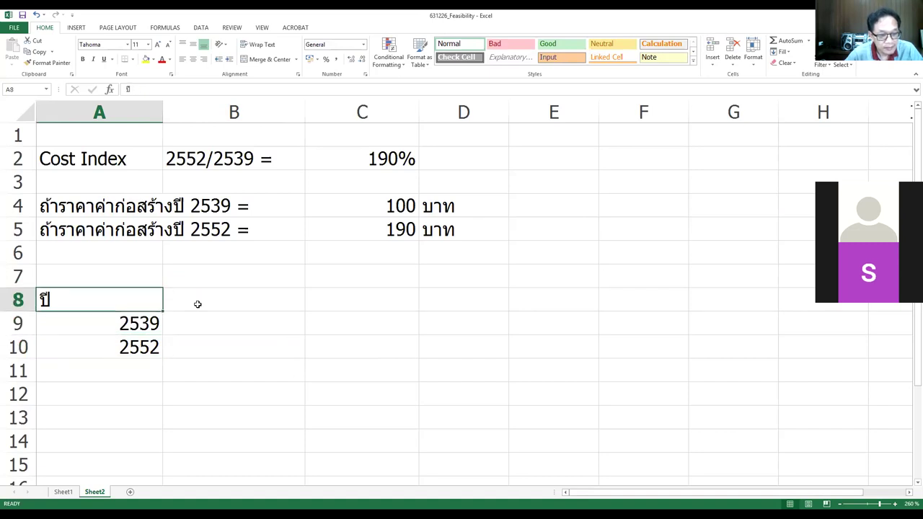
key(Right)
text(ราคา)
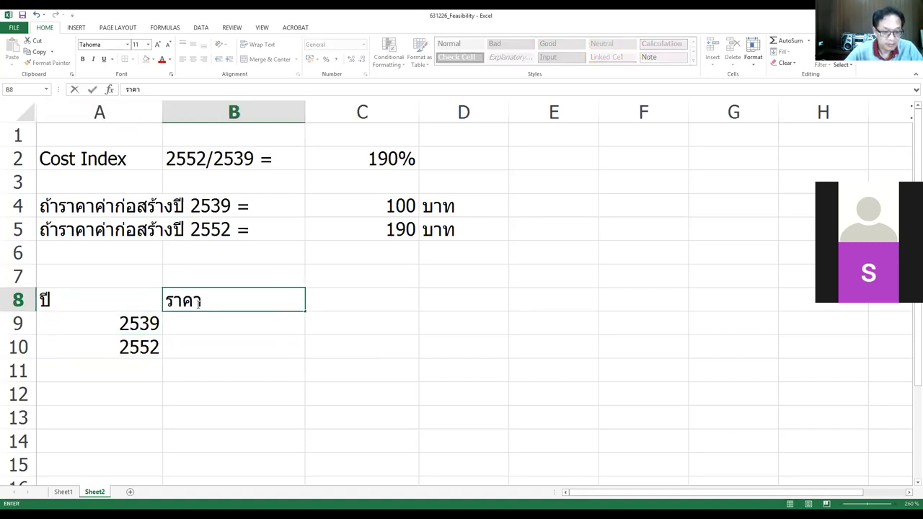
key(Return)
- Enter the prices 100 for 2539 in cell B9 and 190 for 2552 in cell B10
text(100)
key(Return)
text(190)
key(Return)
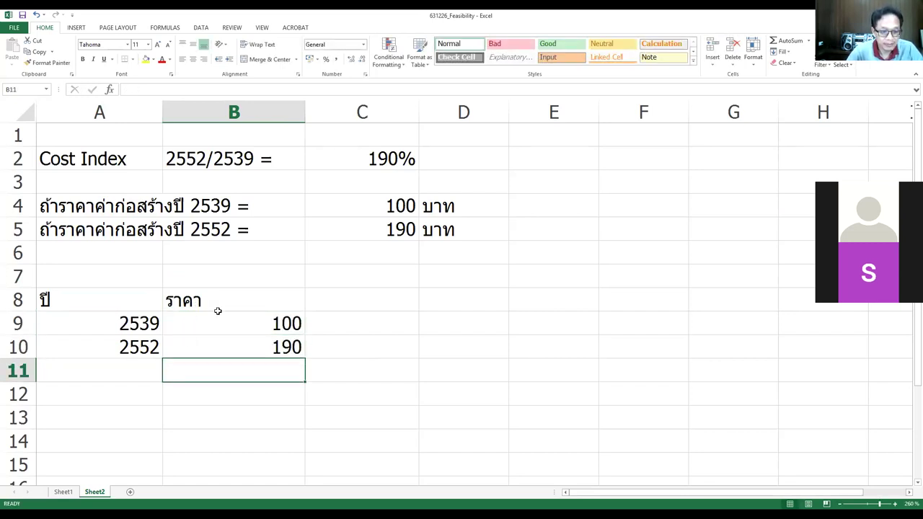
- Center the price header in cell B8
click(218, 309)
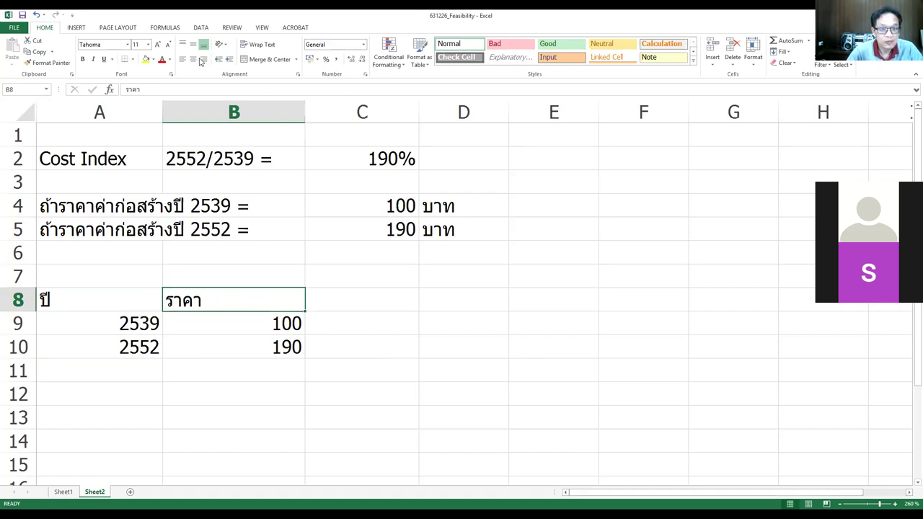
click(202, 62)
click(394, 340)
- Compare the cost index in cell C2 with the years and prices in A9:B10
click(353, 157)
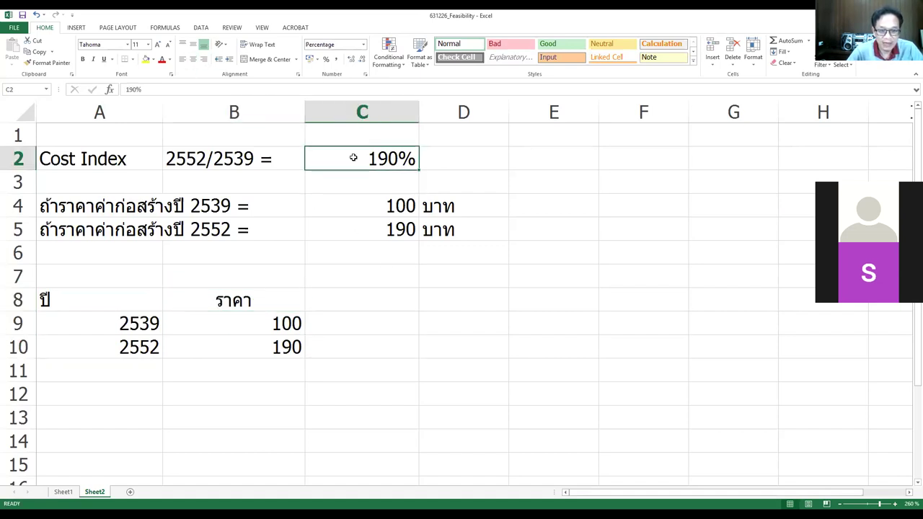
click(111, 323)
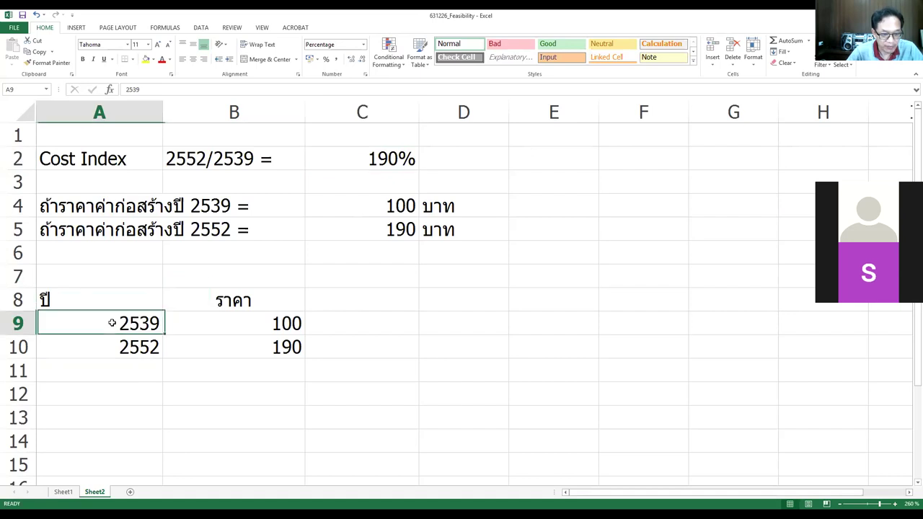
click(233, 323)
click(112, 349)
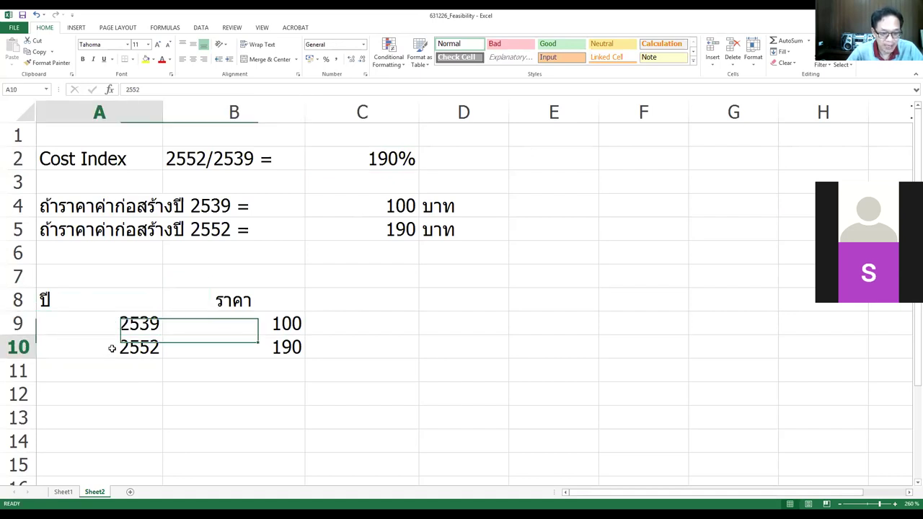
click(232, 348)
click(309, 412)
- Add a second price column header "ราคา" in cell C8
click(350, 297)
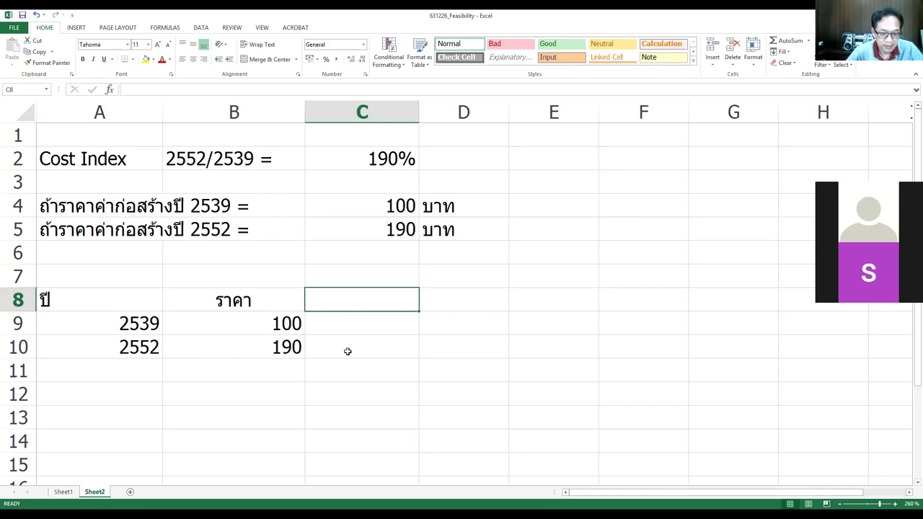
text(ราค่า)
key(BackSpace)
key(BackSpace)
key(BackSpace)
text(คา)
key(Return)
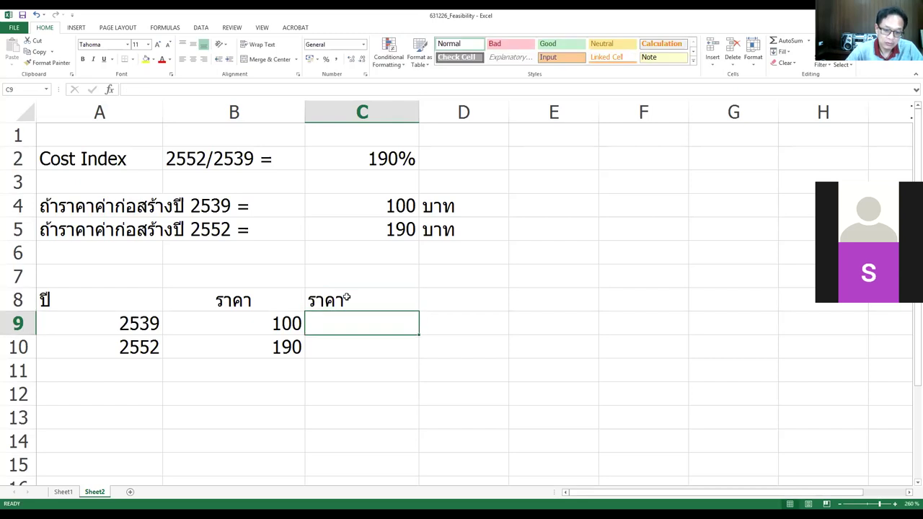
- Enter 10000000 as the 2552 price in cell C10
key(Return)
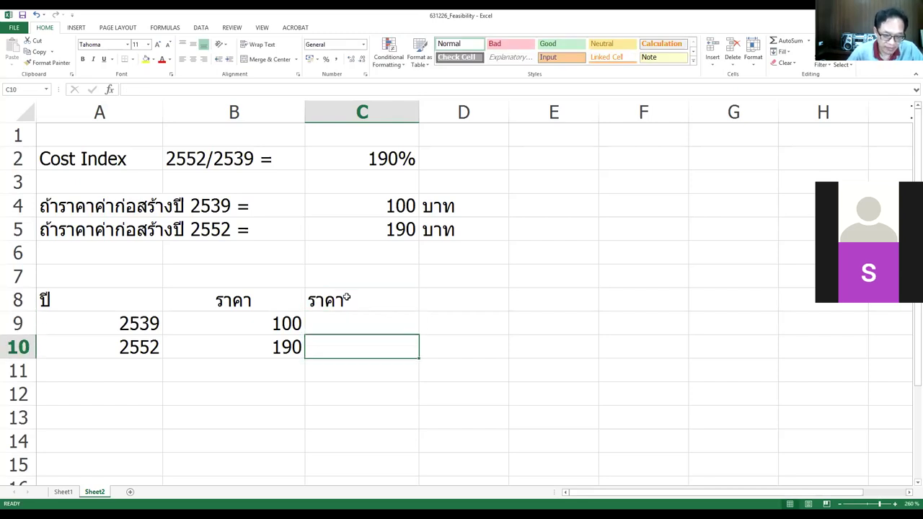
text(10000000)
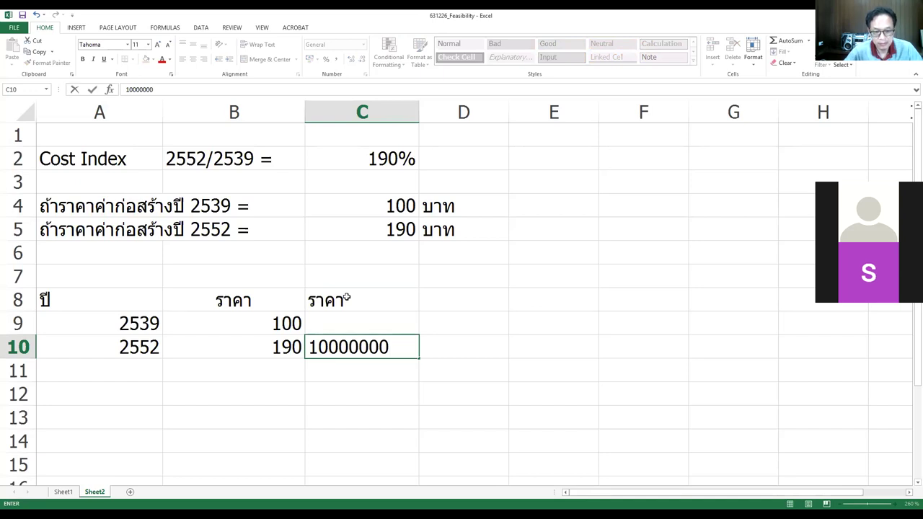
click(406, 391)
click(368, 347)
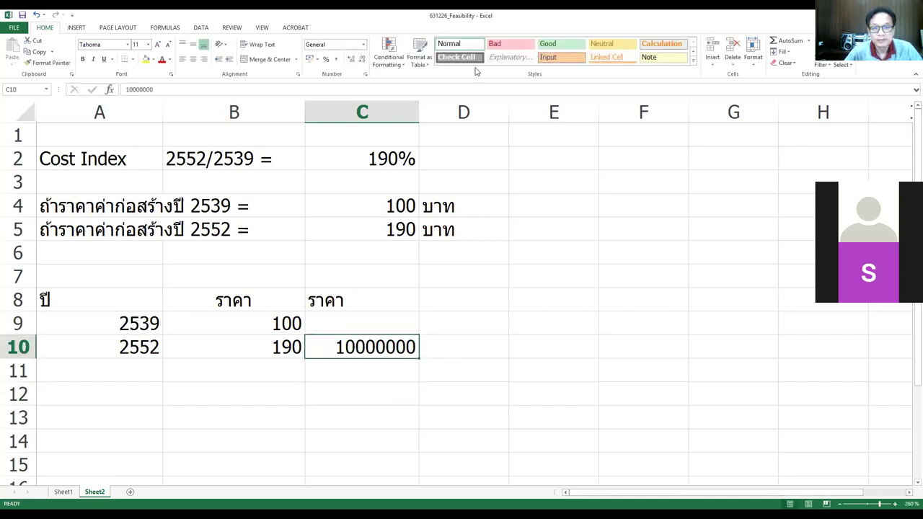
- Format the price in C10 with thousands separators and no decimals, and widen column C slightly
click(335, 58)
click(361, 59)
click(361, 59)
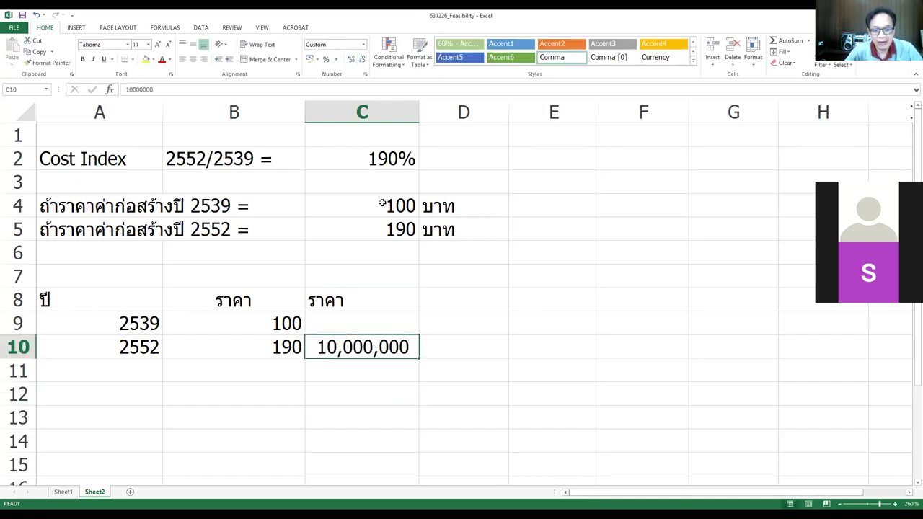
click(444, 359)
click(367, 324)
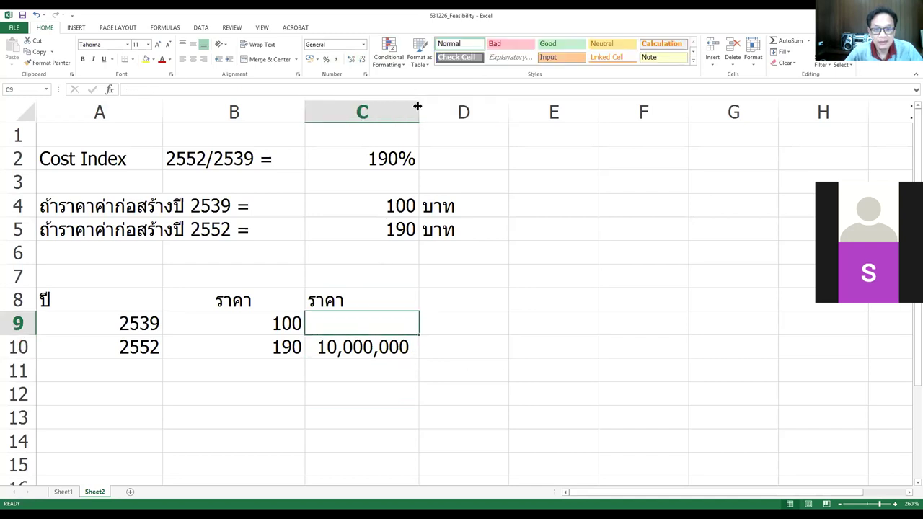
drag(418, 106, 437, 106)
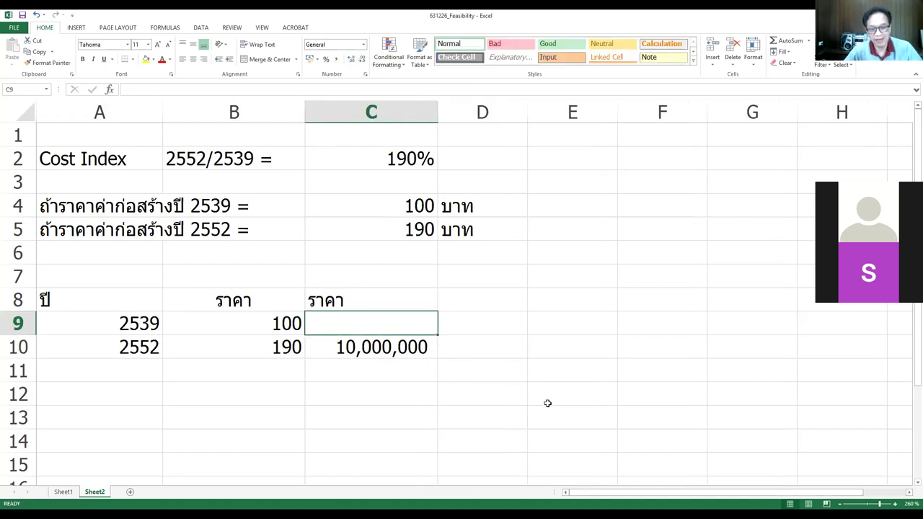
text(ช)
key(BackSpace)
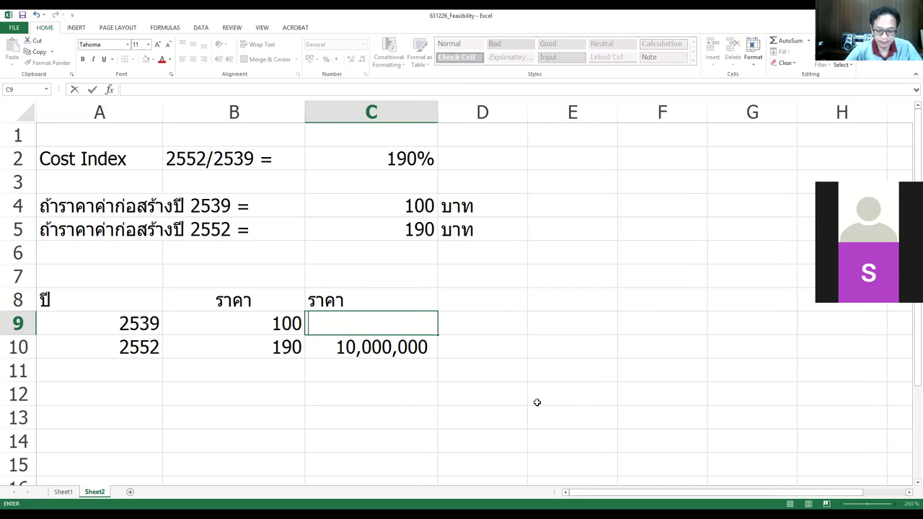
text(=)
key(Return)
key(Up)
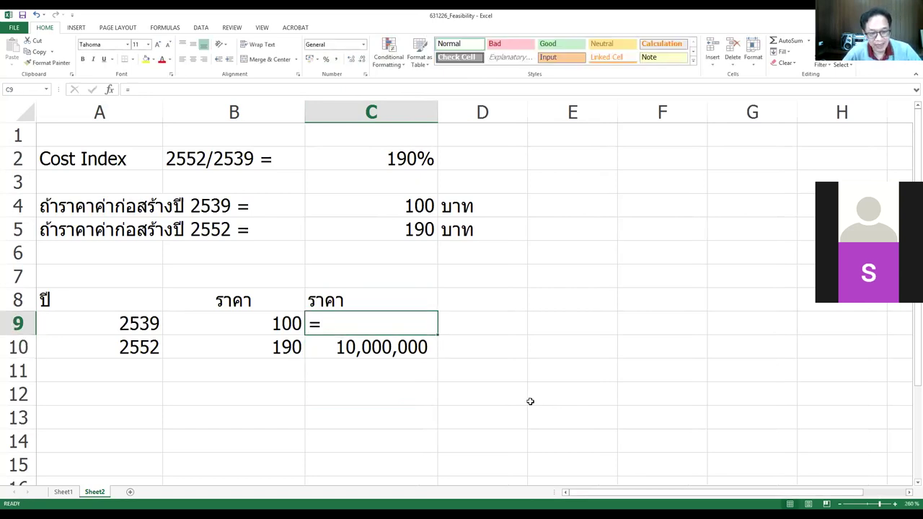
- Calculate the 2539 price in cell C9 with the formula =C10*B9/190
text(=)
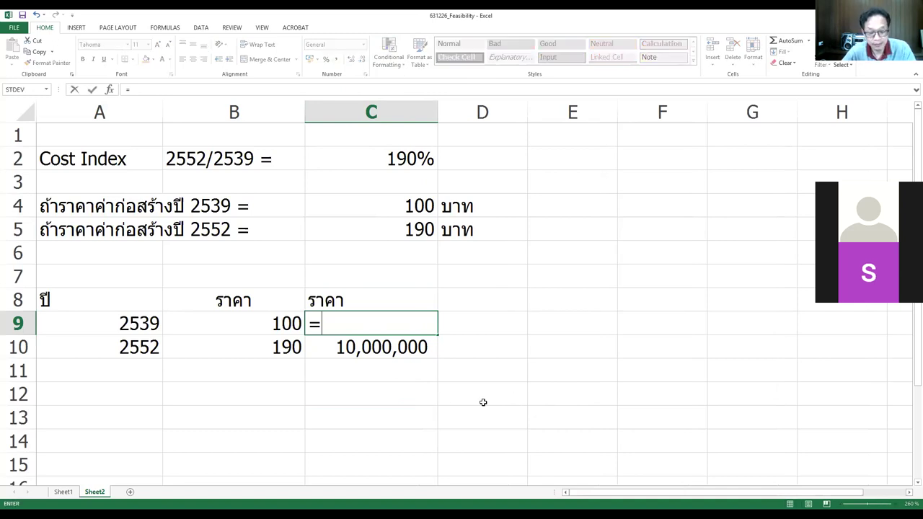
click(357, 349)
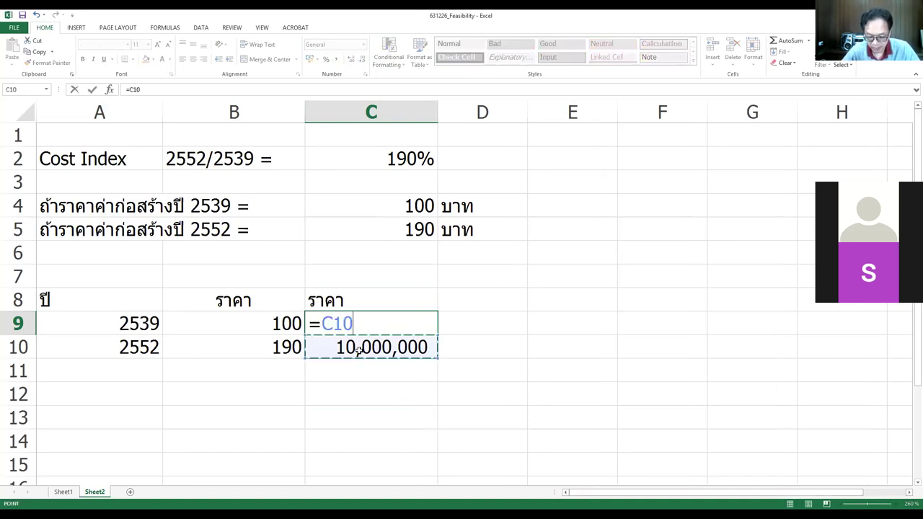
text(*)
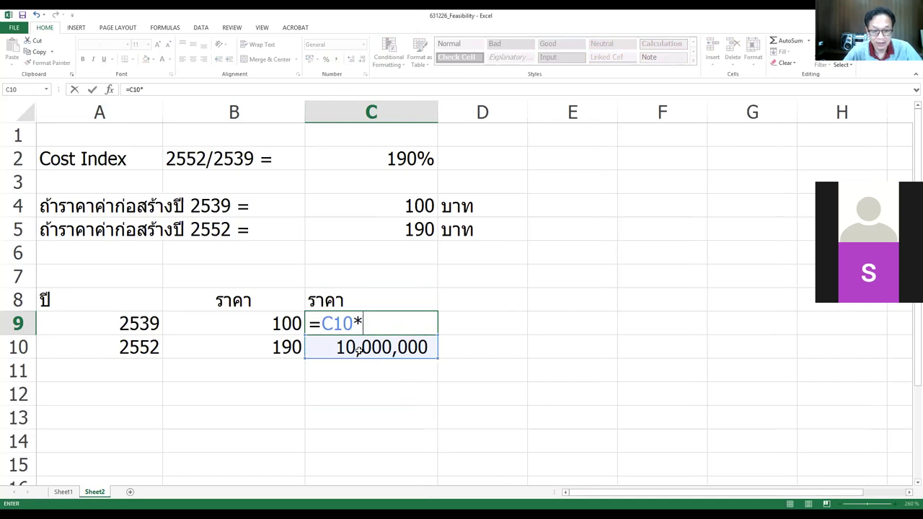
click(286, 322)
text(/190)
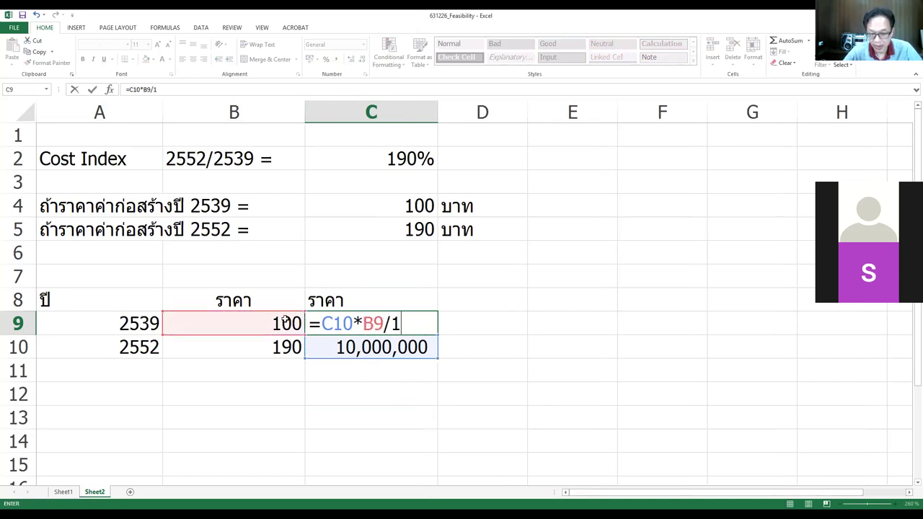
key(Return)
click(413, 413)
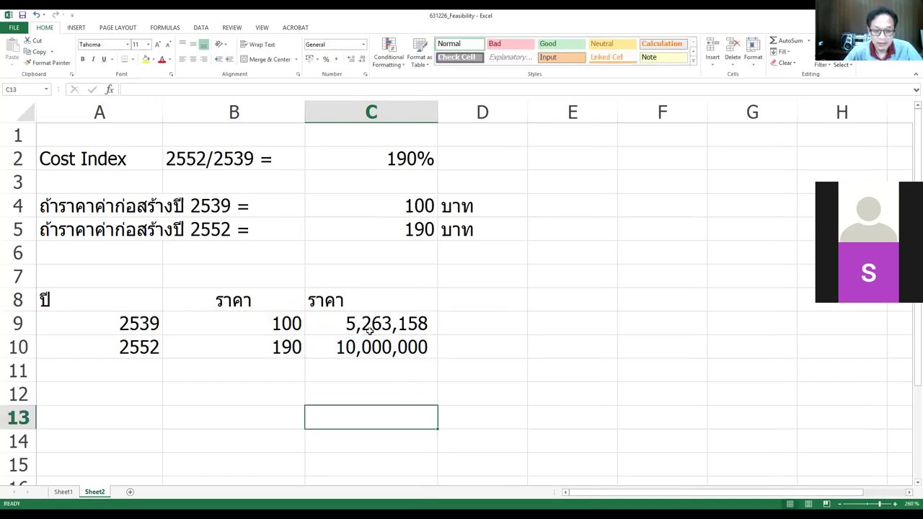
- Check the formula in cell C9 against the 2552 price in cell C10
click(369, 320)
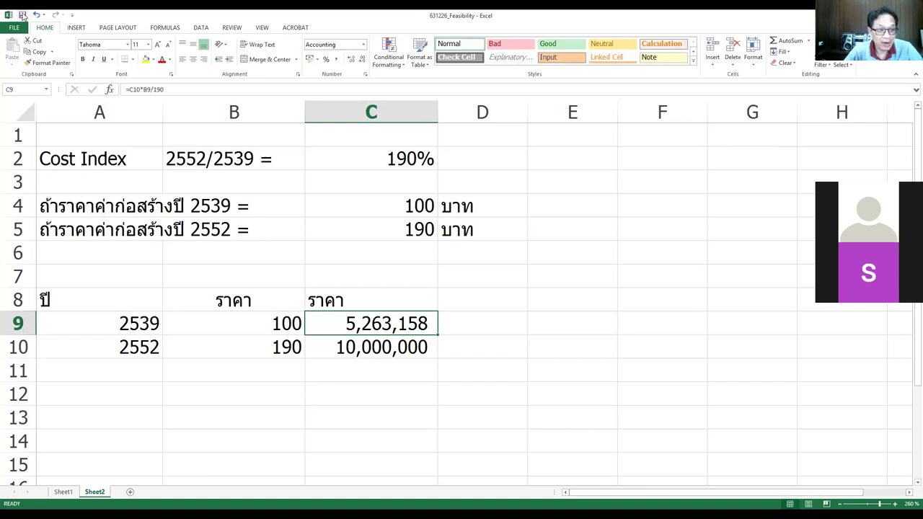
click(409, 388)
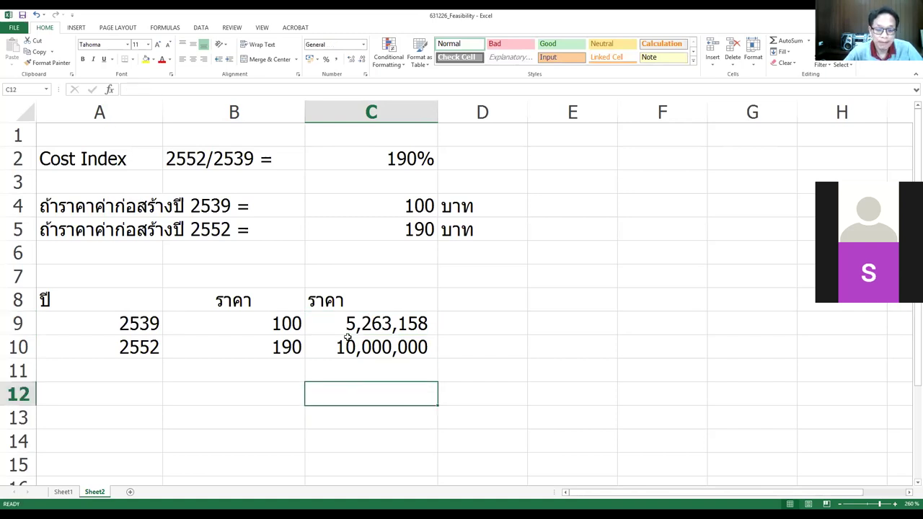
click(341, 327)
click(341, 348)
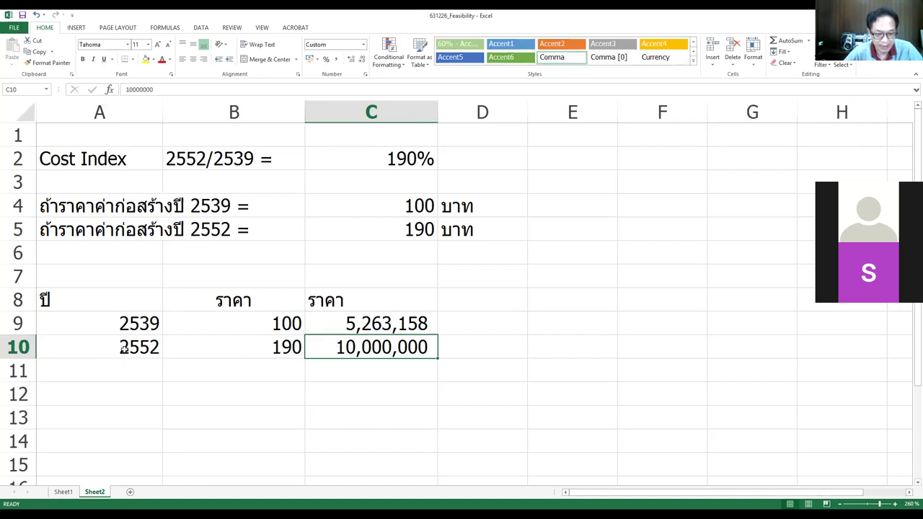
click(346, 326)
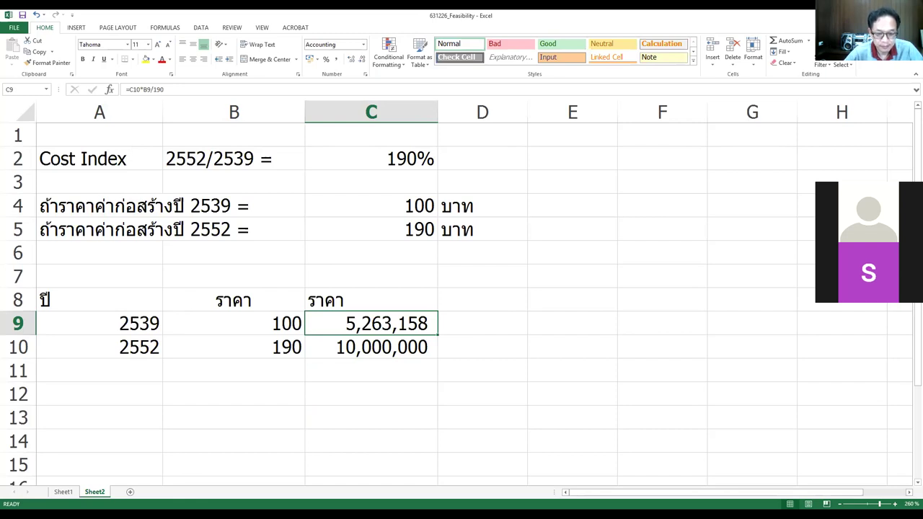
key(Down)
click(431, 388)
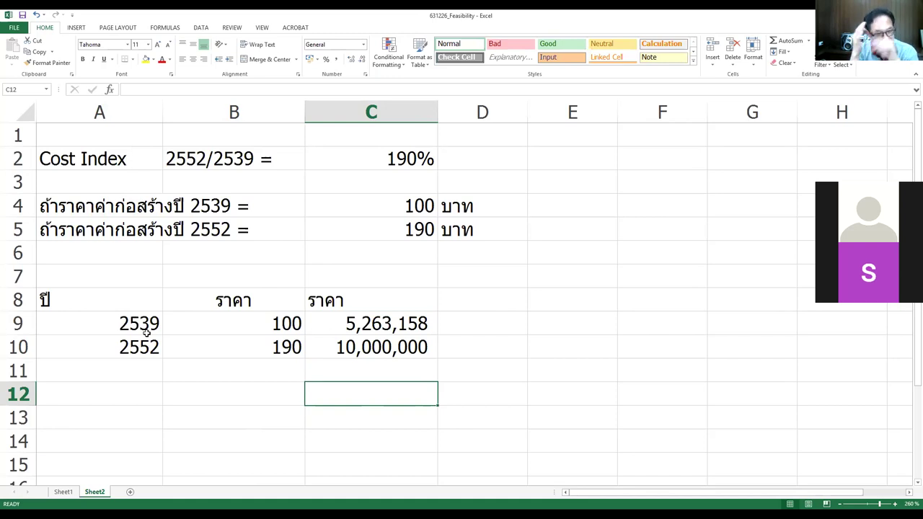
- Review the cost index in row 2 against the years, base prices and converted prices in A9:C10
click(75, 165)
click(347, 161)
click(114, 160)
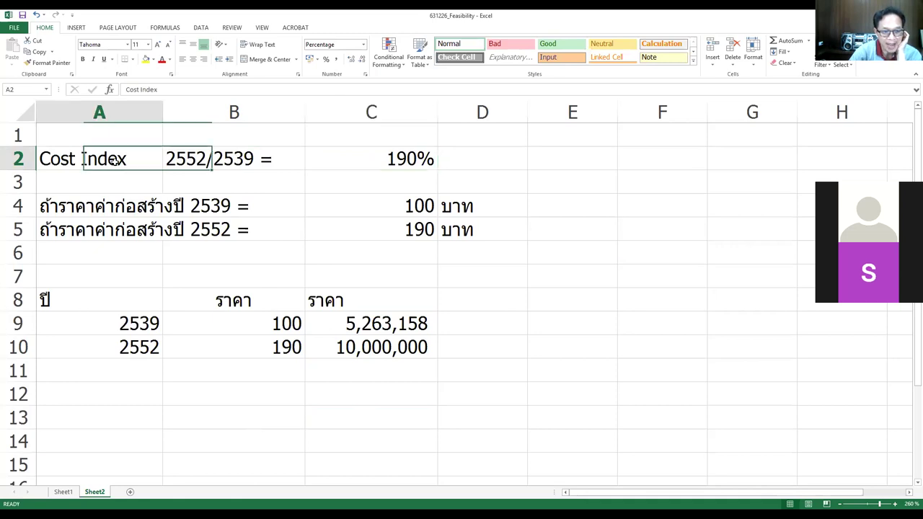
click(371, 157)
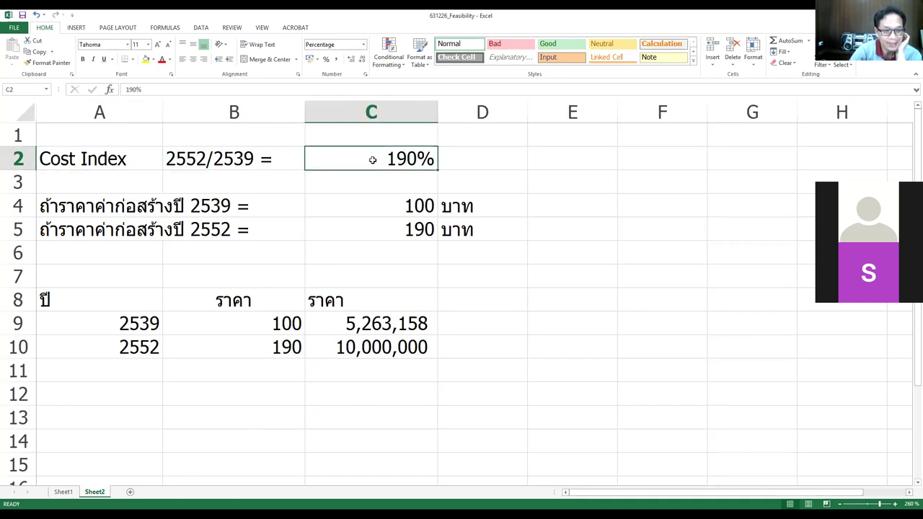
click(81, 160)
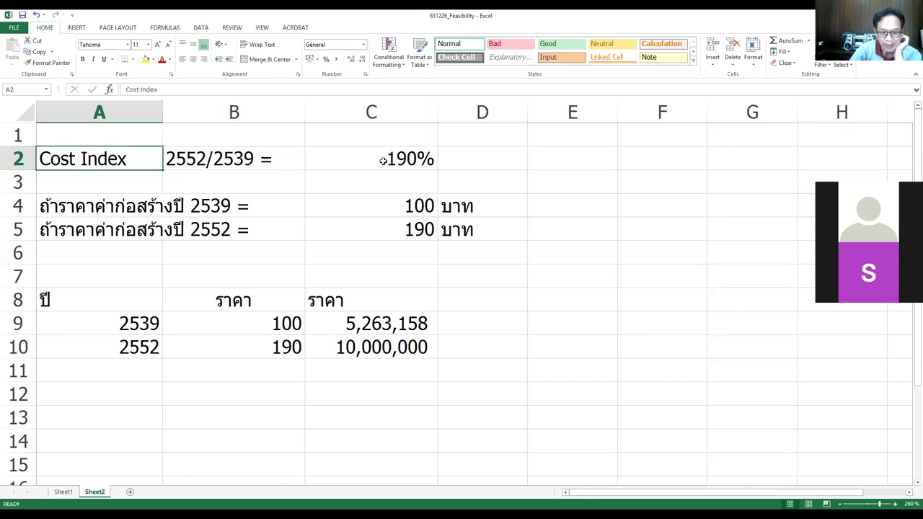
click(138, 327)
click(240, 323)
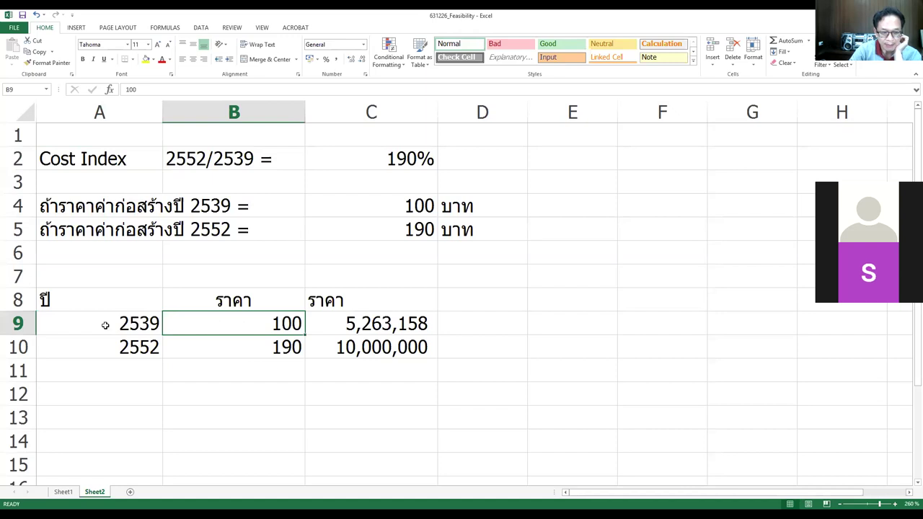
click(135, 349)
click(283, 347)
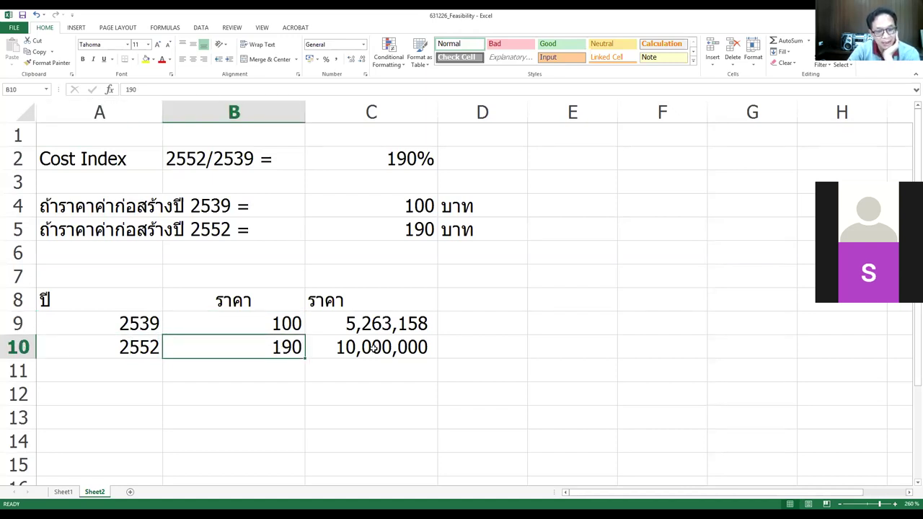
click(375, 349)
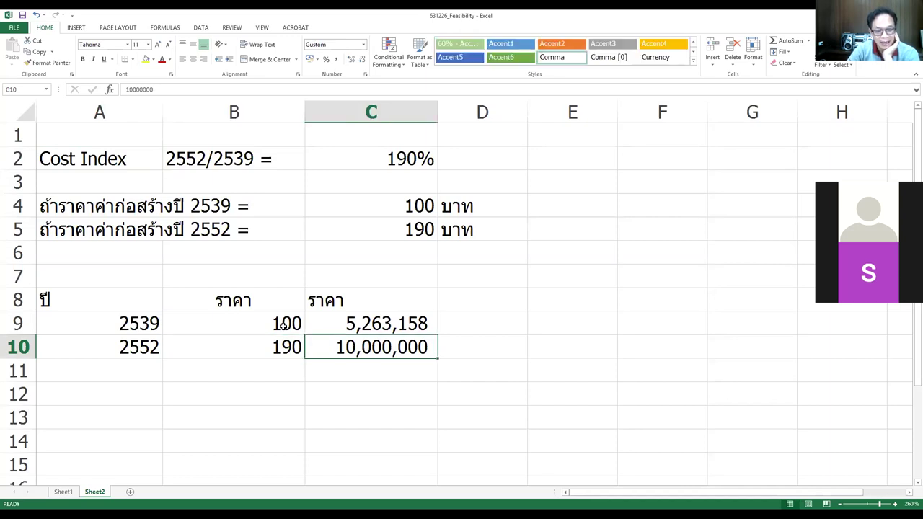
click(351, 324)
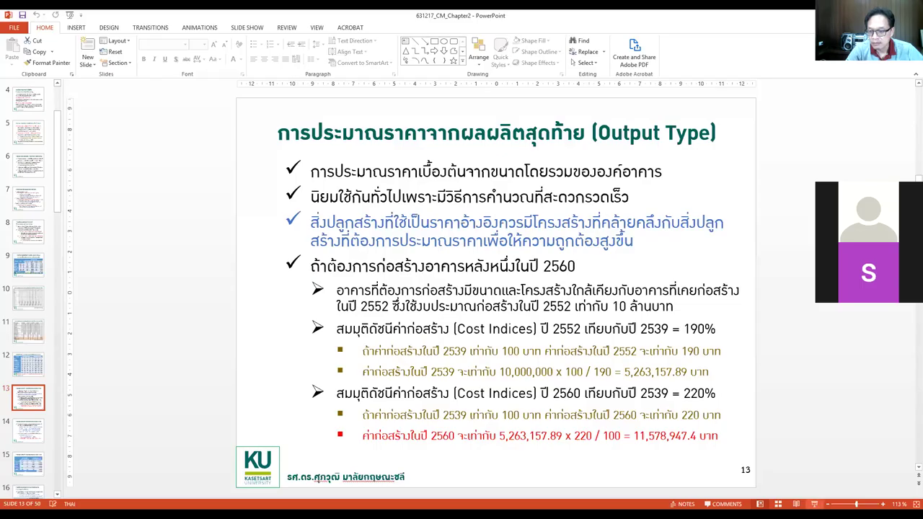
- Switch to the PowerPoint presentation and start the slide show from slide 13 on Output Type estimating
click(814, 504)
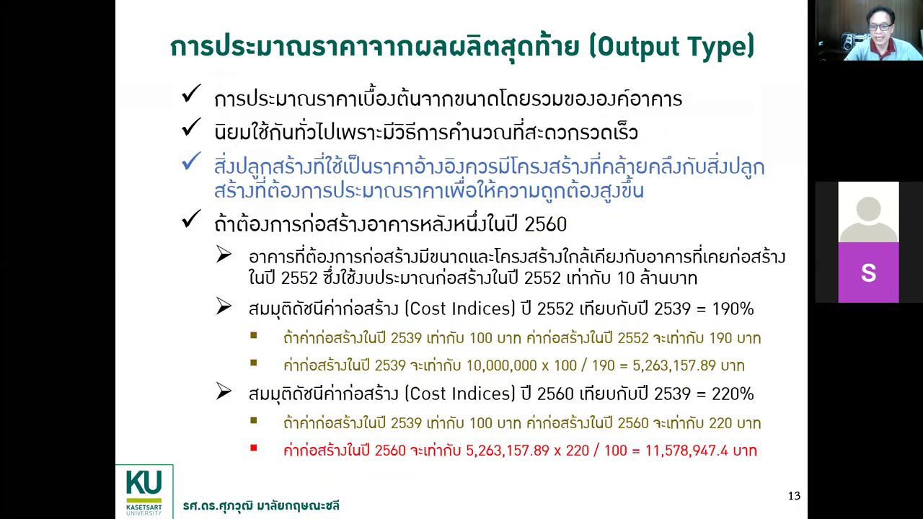